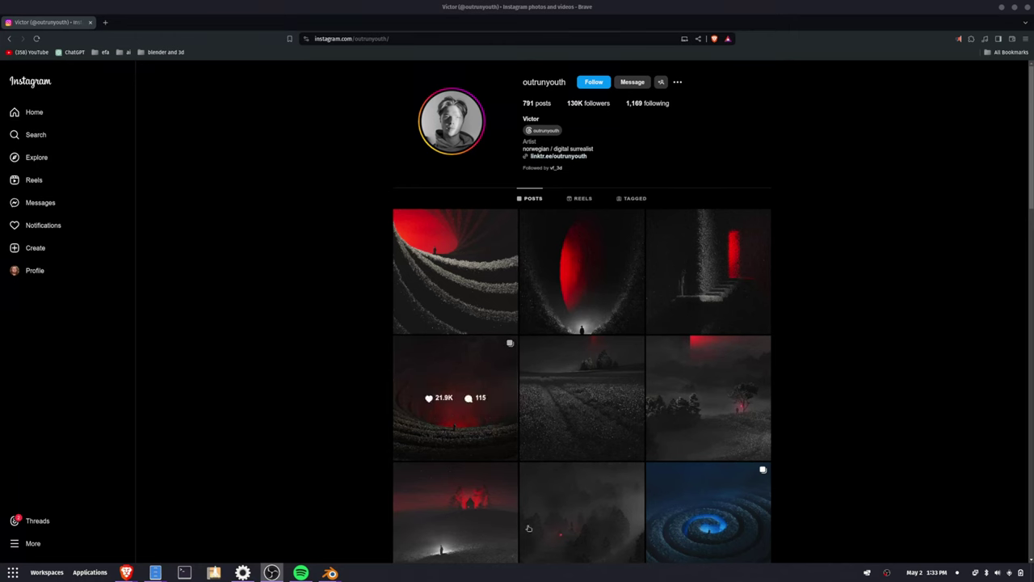
Open the post with the glowing red crater on the artist's profile and page through its images up to the ninth.
click(440, 364)
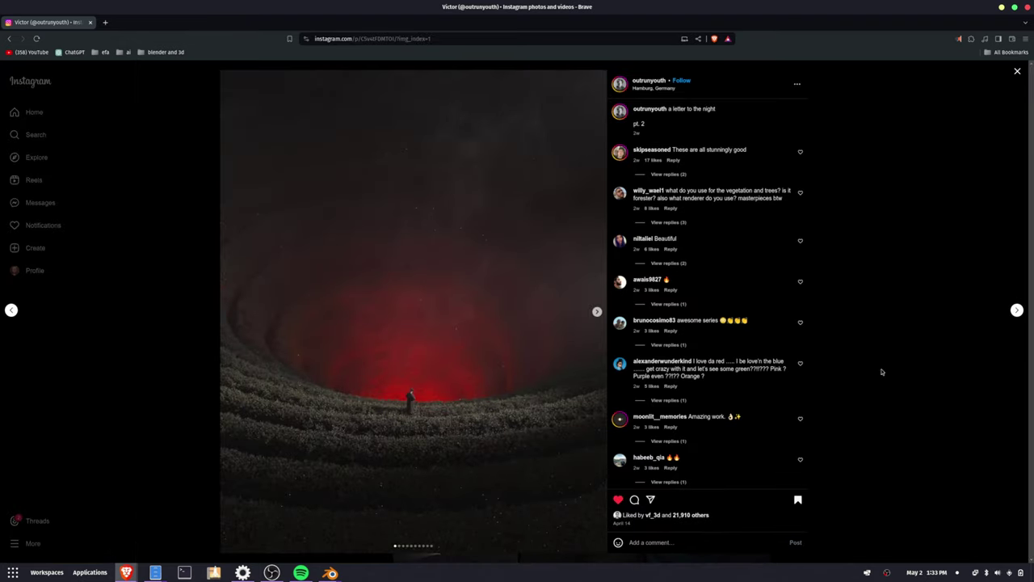
click(596, 312)
click(596, 312)
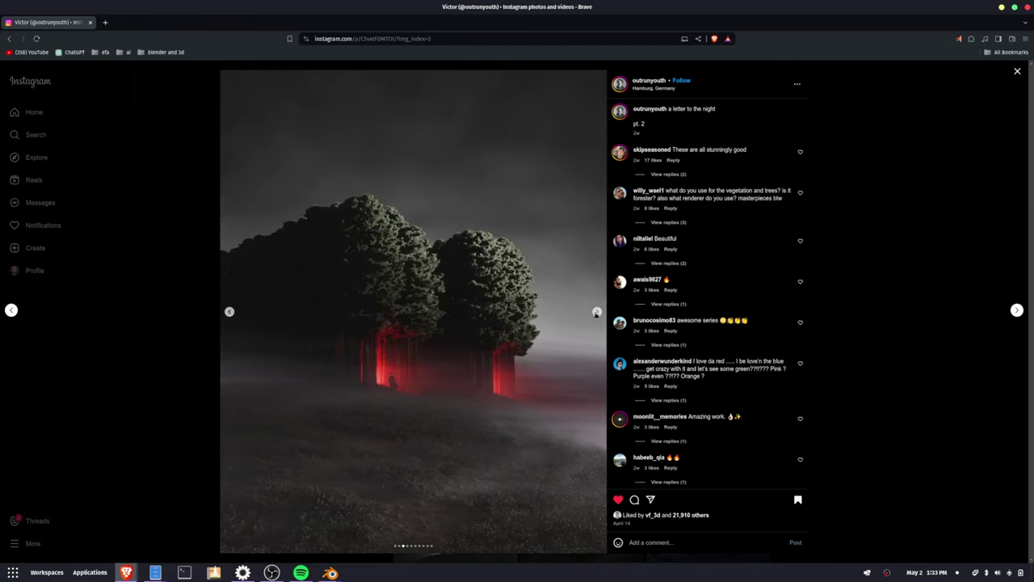
click(597, 312)
click(596, 312)
click(596, 312)
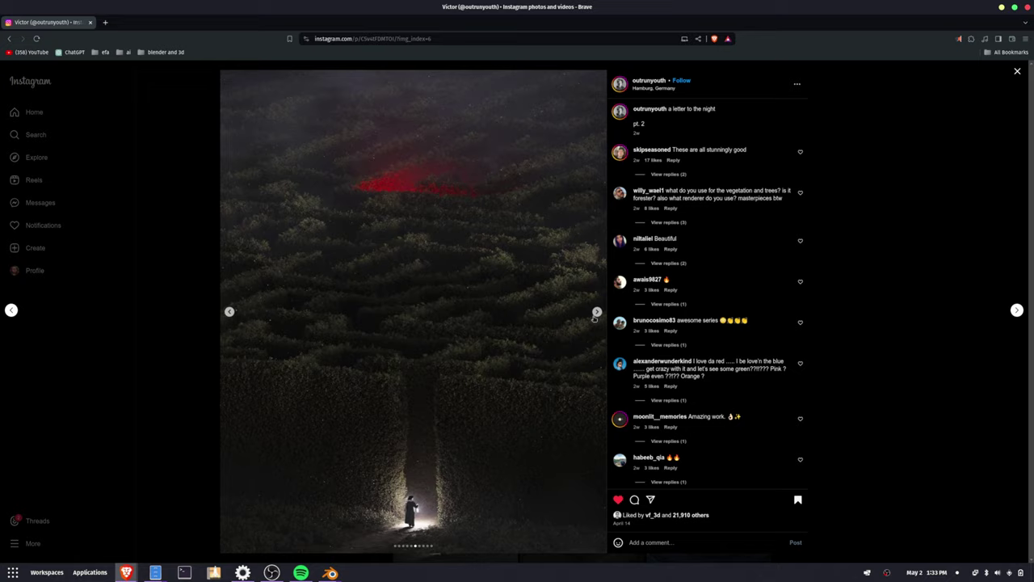
click(595, 313)
click(596, 314)
click(596, 313)
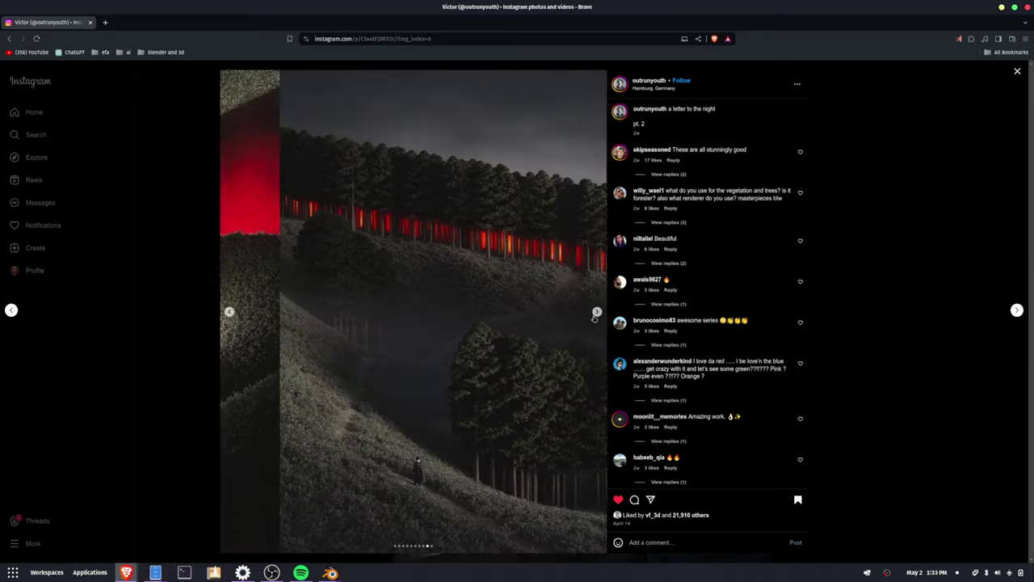
Page back through the post's images to the first one.
click(230, 315)
click(230, 315)
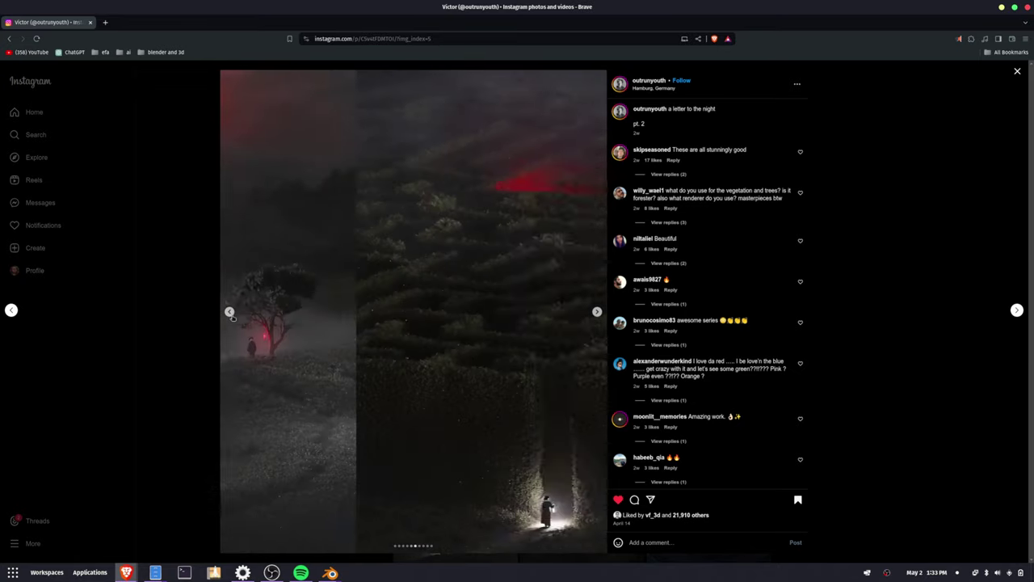
click(230, 315)
click(230, 315)
click(230, 315)
click(230, 315)
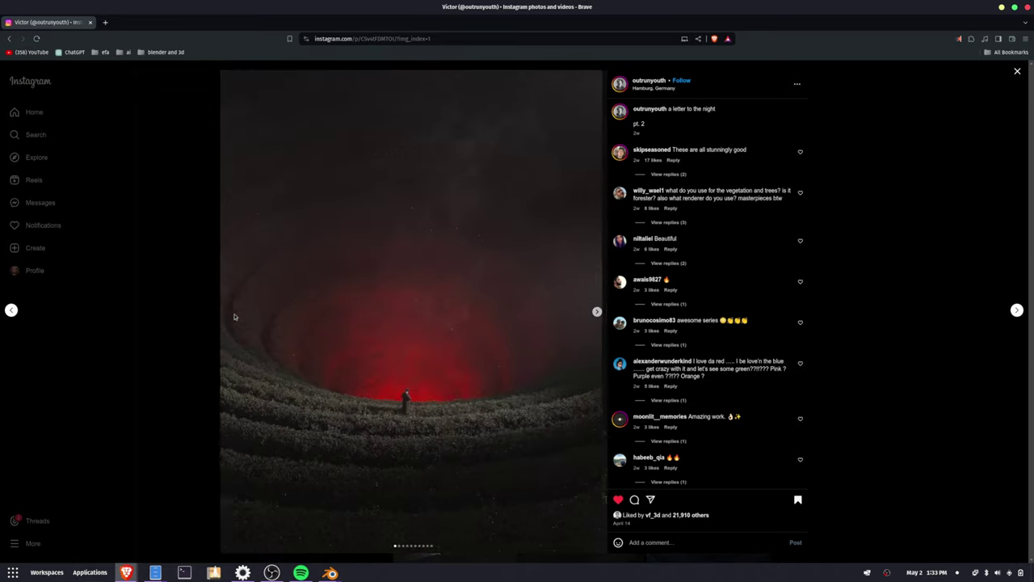
Review the post's images one by one up to the fifth and return towards the beginning of the set.
click(596, 314)
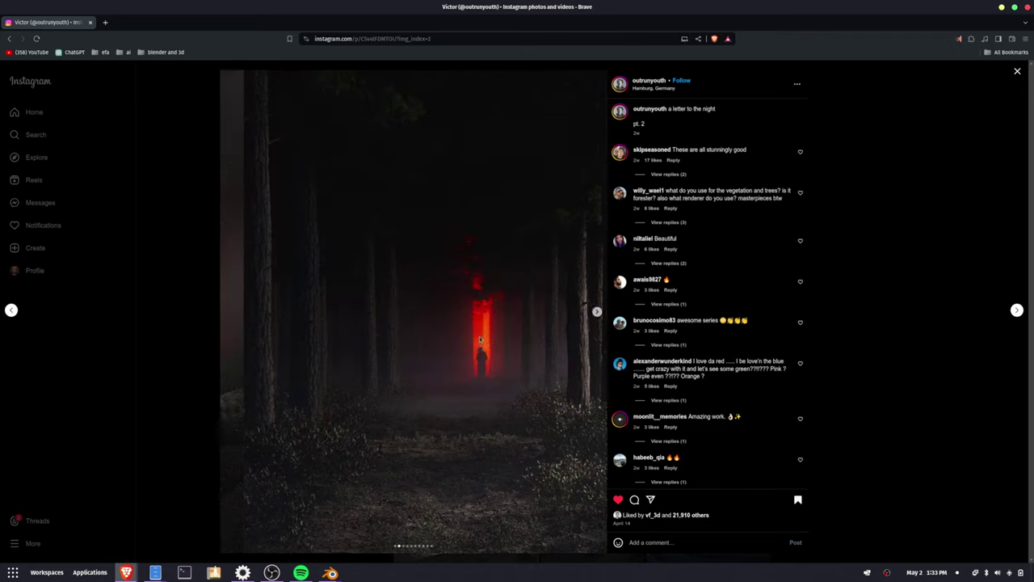
click(598, 316)
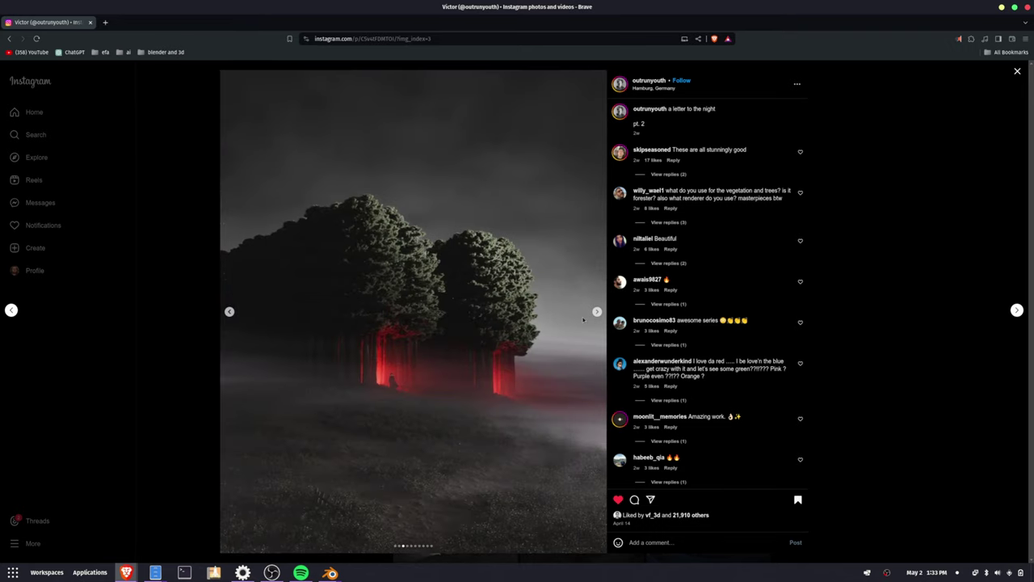
click(597, 311)
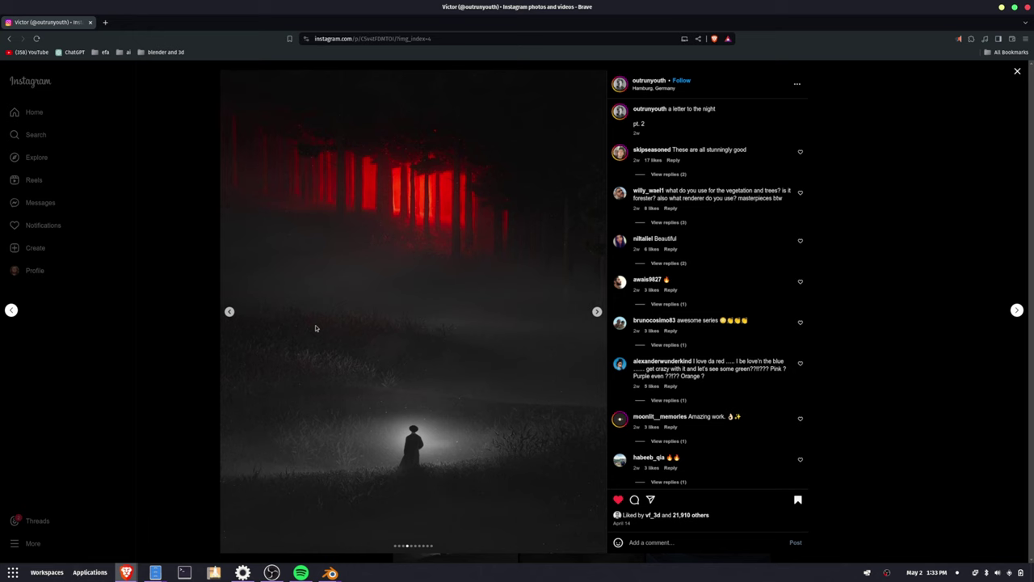
click(597, 312)
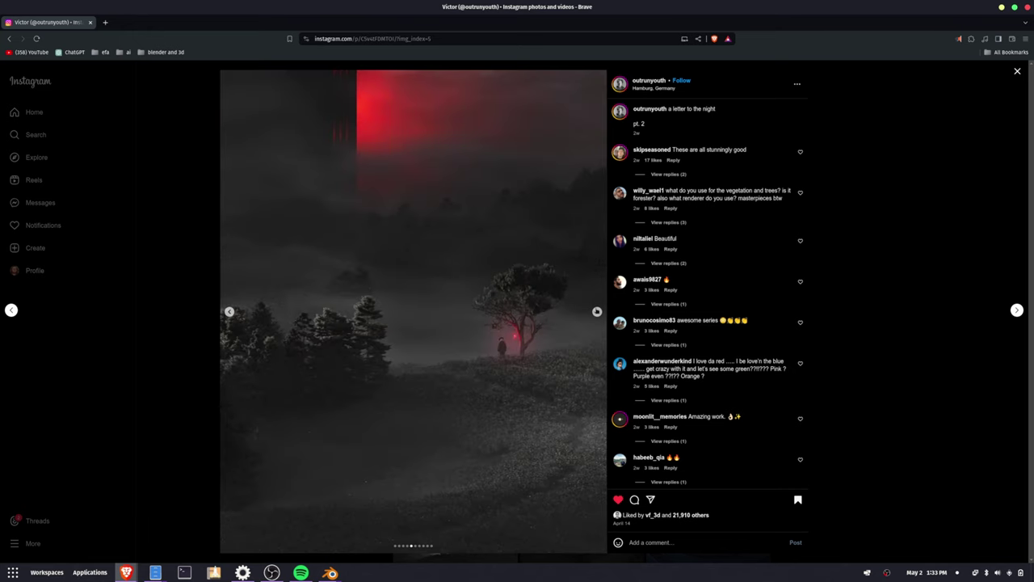
click(229, 312)
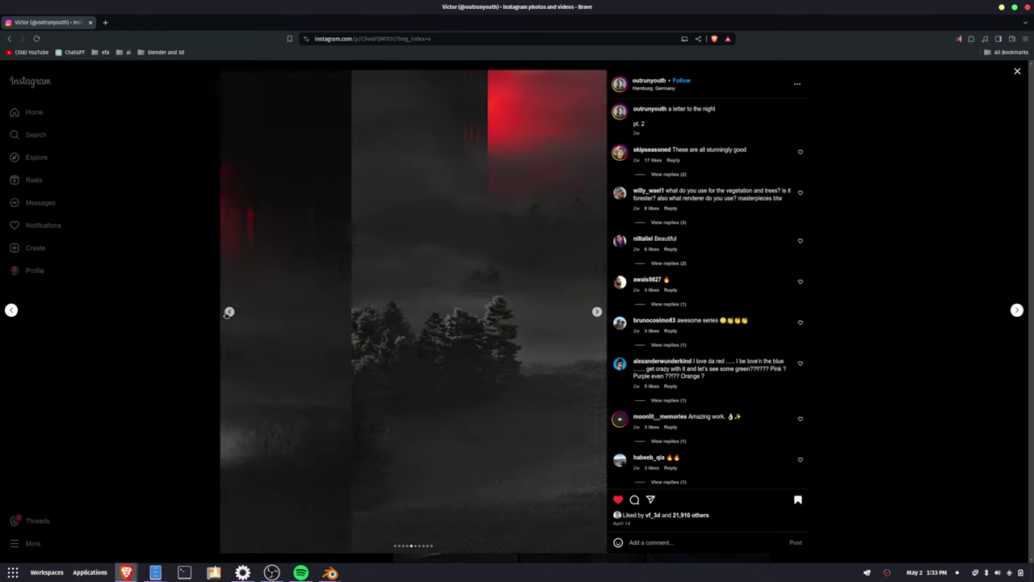
click(229, 312)
click(229, 312)
click(229, 311)
double_click(228, 312)
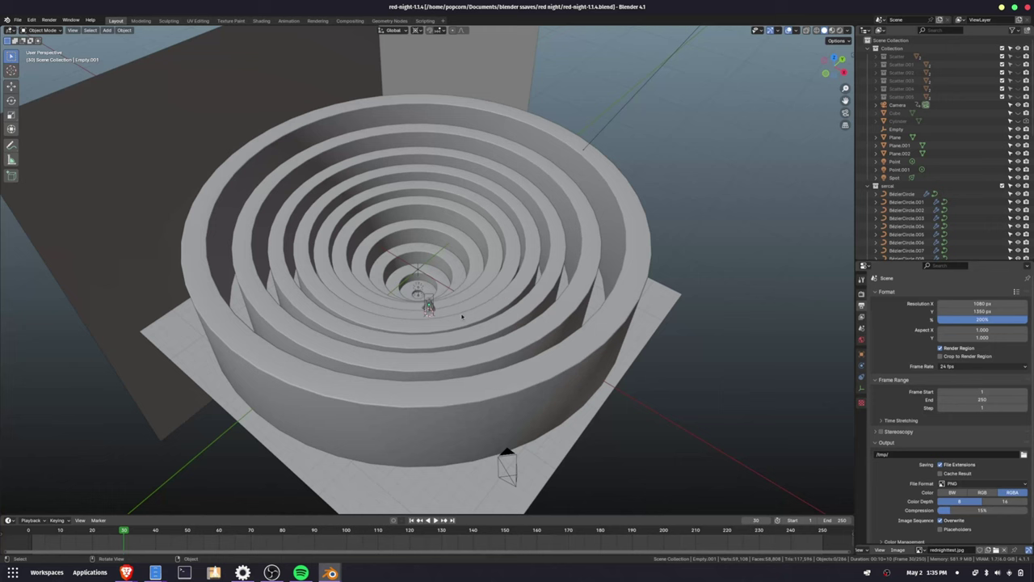
In the Blender scene, select BézierCircle, BézierCircle.002 and BézierCircle.003 one after another to examine the rings.
middle_drag(570, 212, 540, 231)
middle_drag(458, 312, 488, 413)
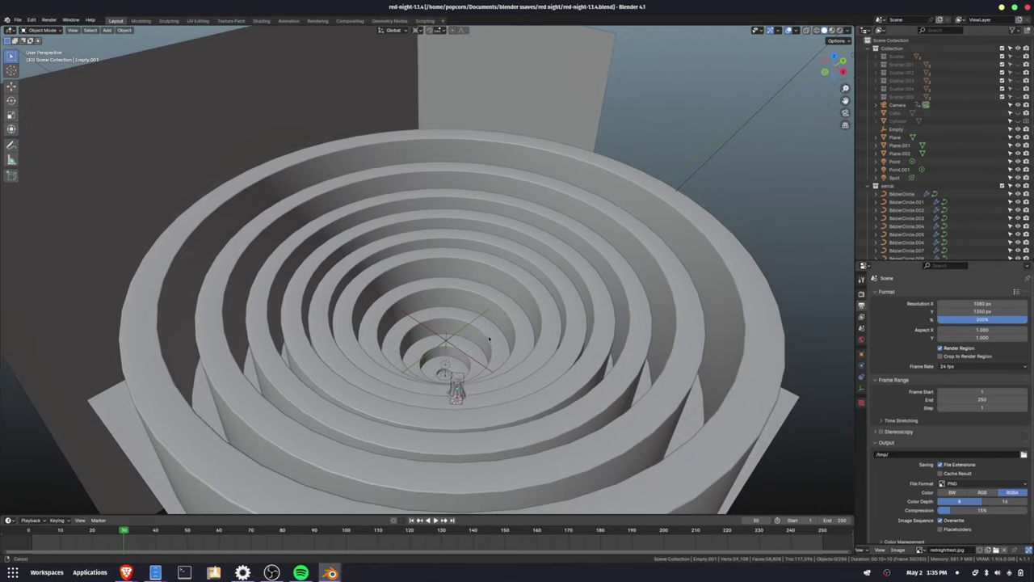
click(903, 195)
click(905, 209)
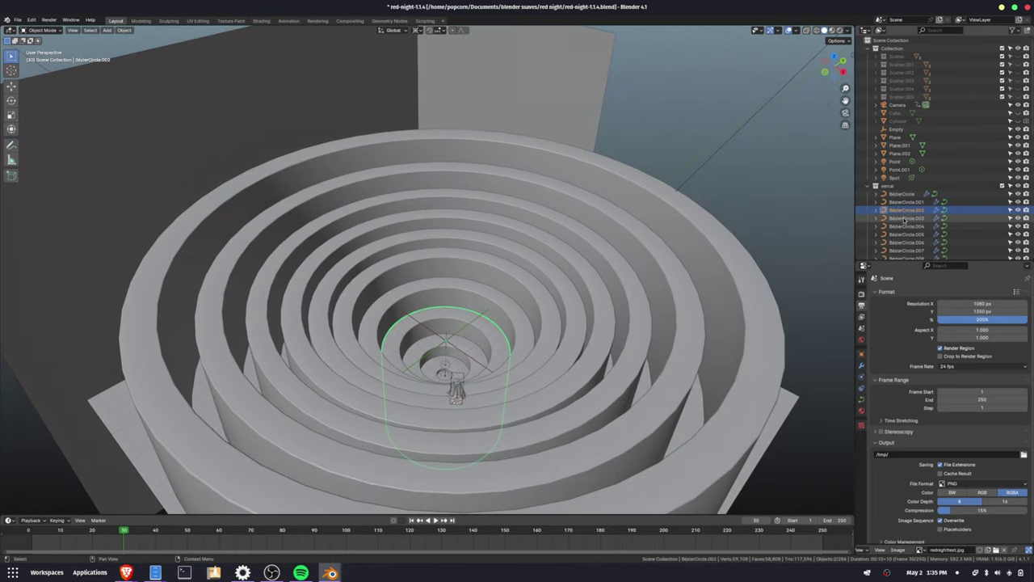
click(905, 218)
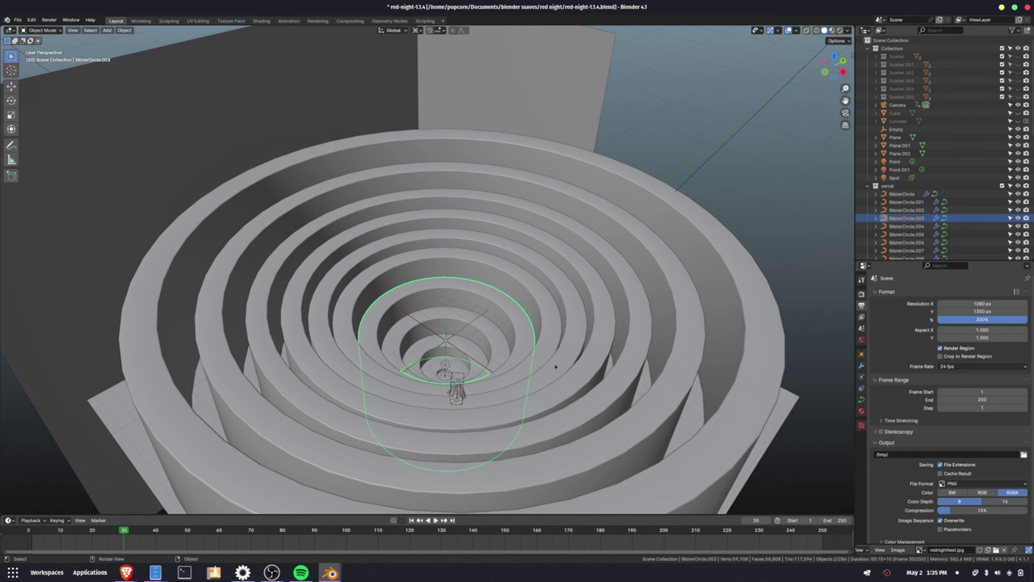
Examine the modifiers and curve geometry settings of BézierCircle.003, and clear the selection.
click(861, 365)
scroll(963, 346, down, 1)
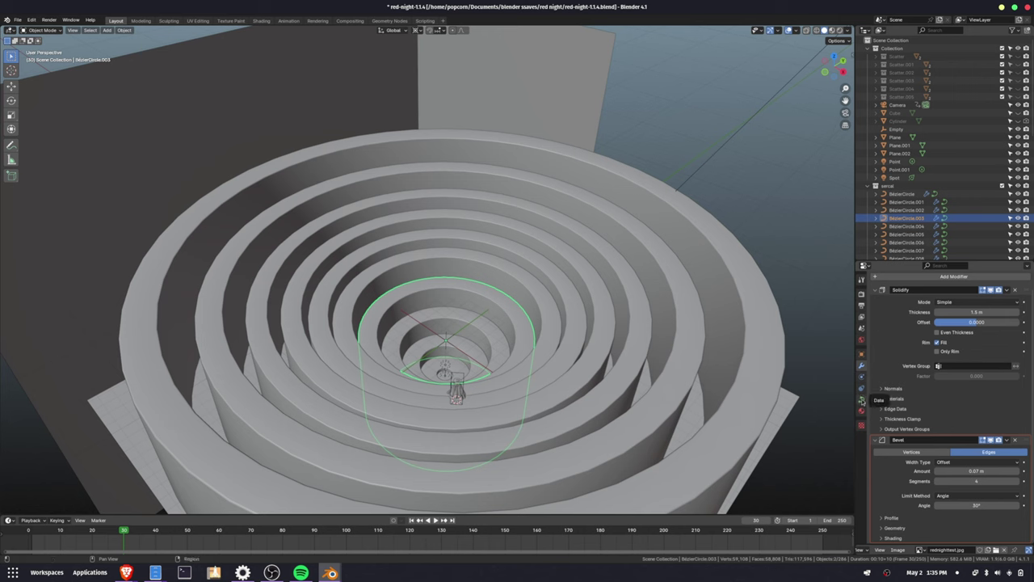
click(862, 400)
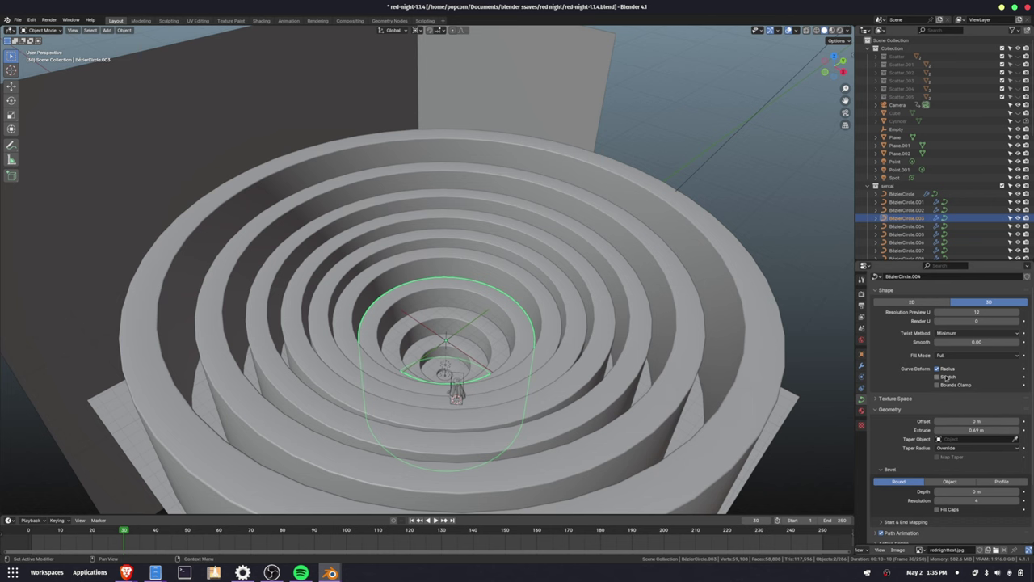
click(798, 164)
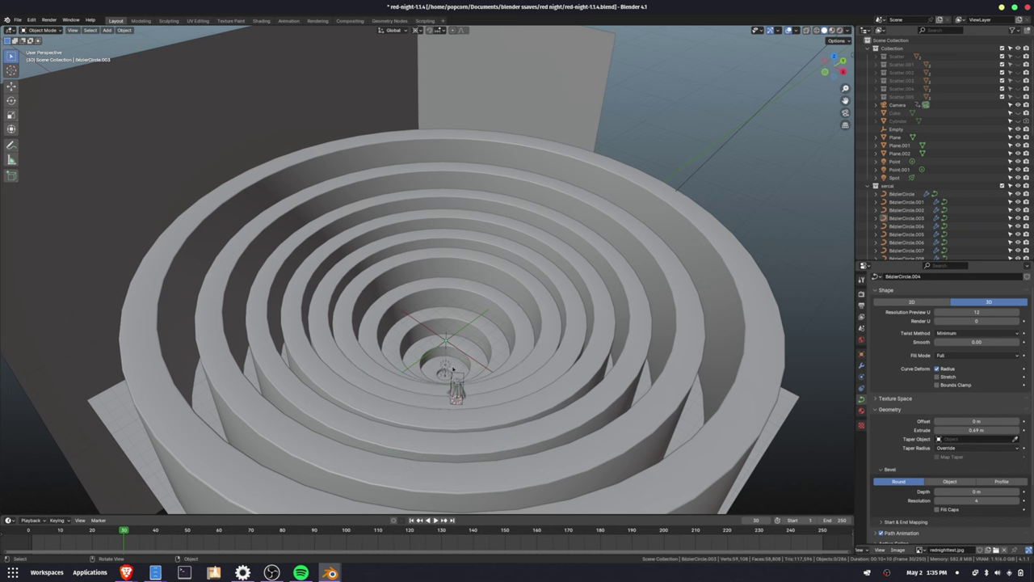
Show the hidden Scatter collection in the viewport.
middle_drag(594, 305, 522, 301)
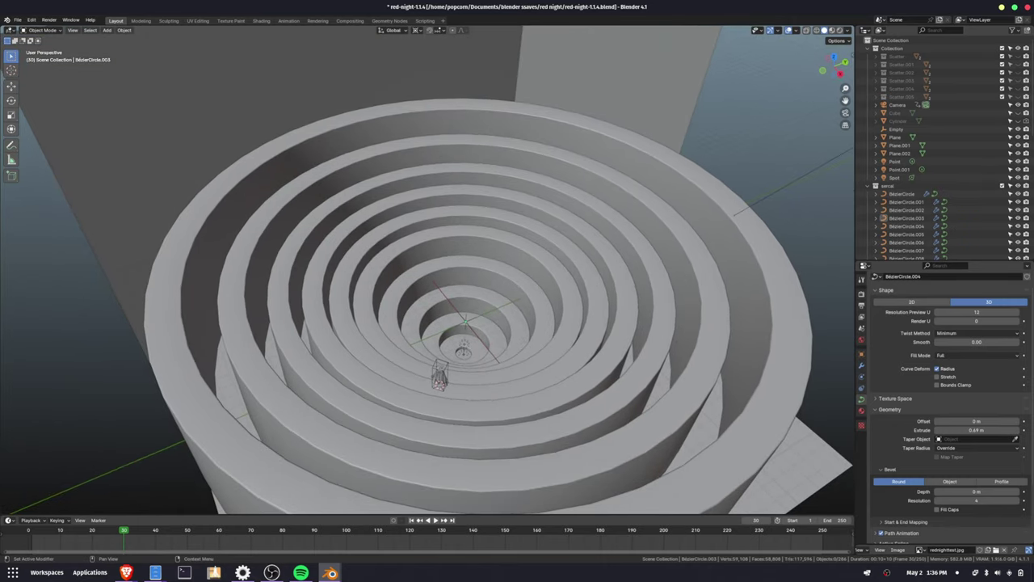
middle_drag(540, 359, 570, 403)
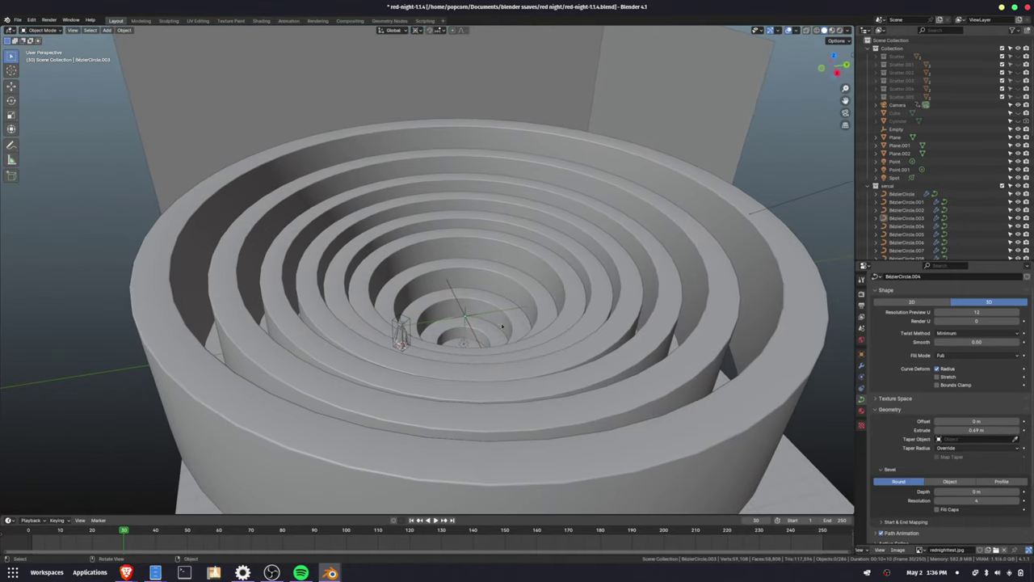
click(1019, 57)
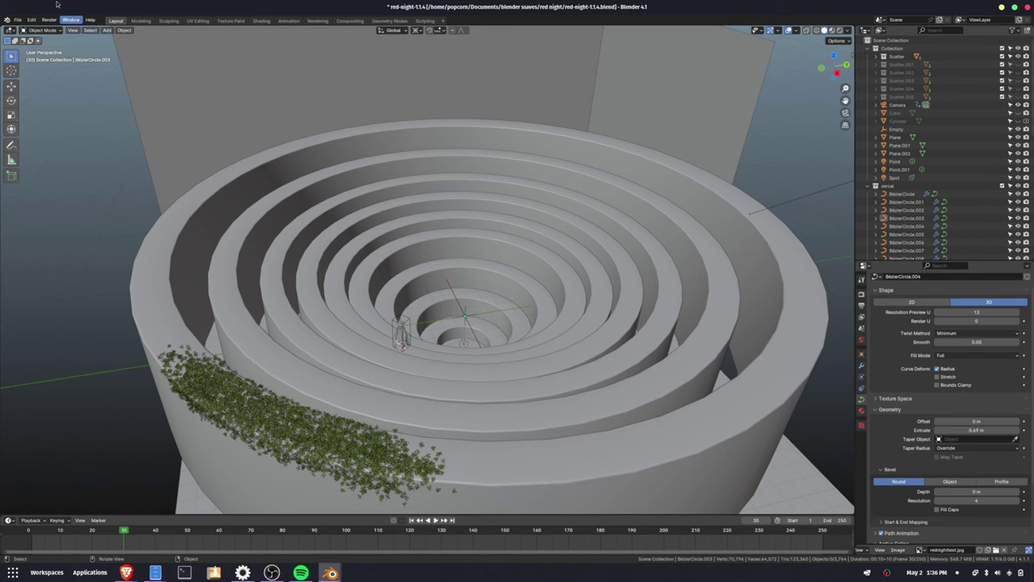
Search the add-ons in the preferences for "scatt" and dismiss the preferences window.
click(32, 20)
click(50, 124)
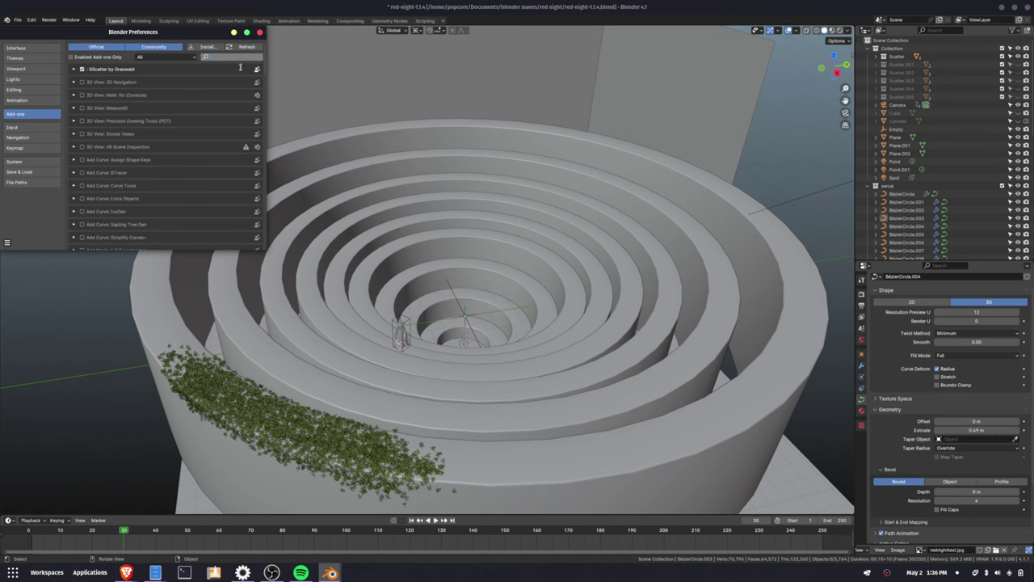
text(scatt)
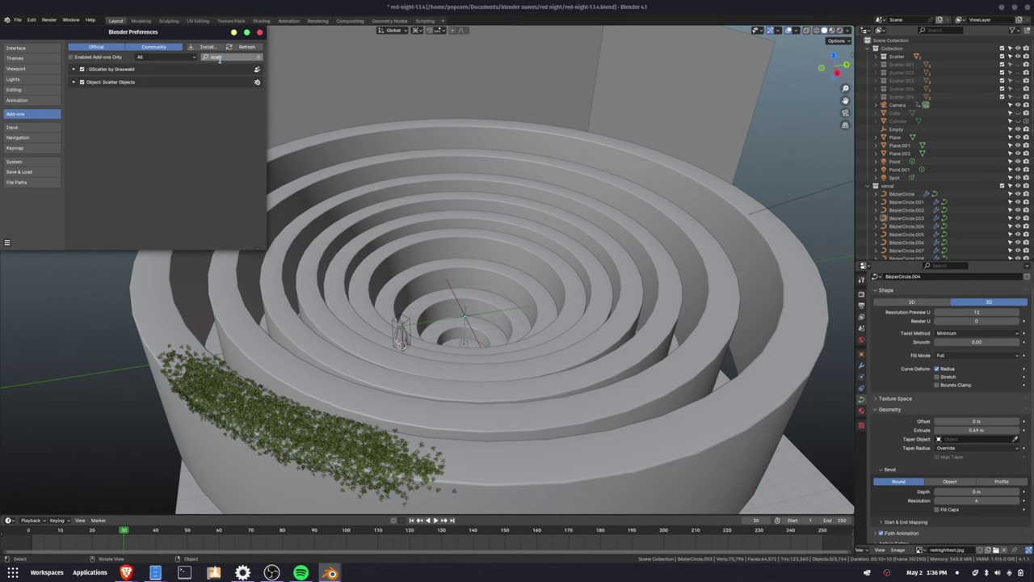
click(233, 32)
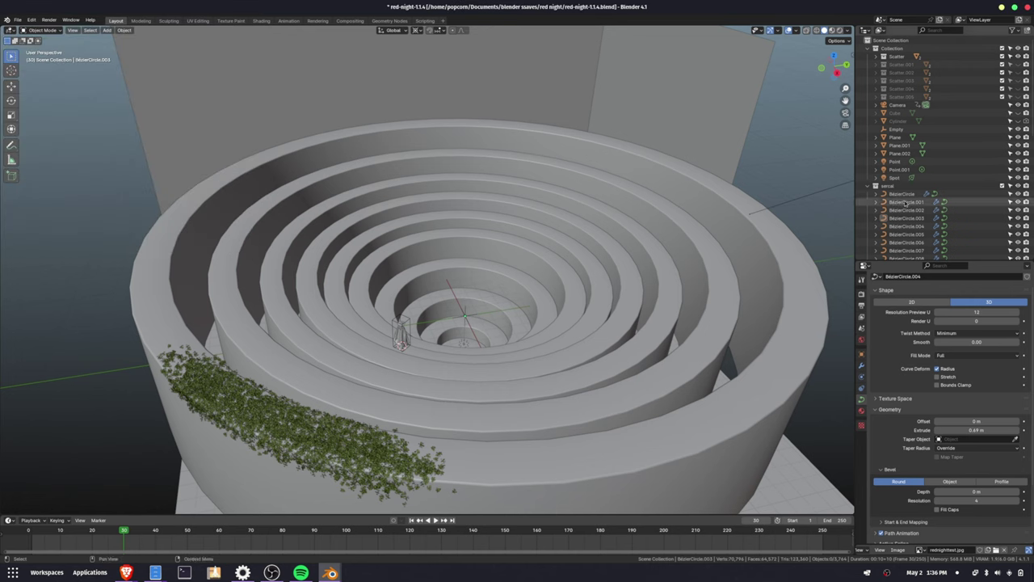
Try to scatter the plant ViolaOdorata_z74cp_Big_lod2_OL.005 along a stroke on the front rim of the outermost ring, BézierCircle.009, using Scatter Objects.
scroll(890, 202, down, 5)
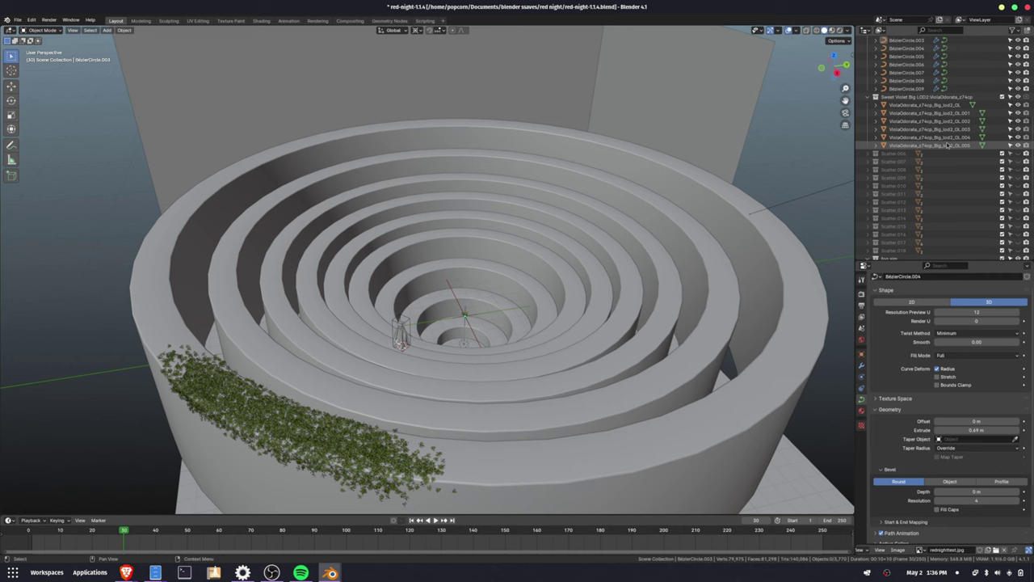
click(947, 144)
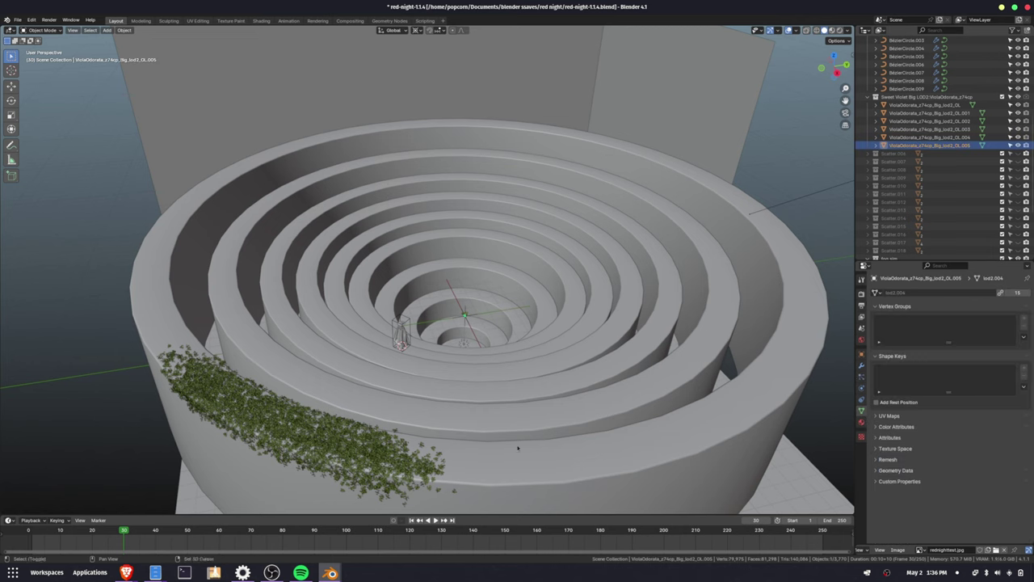
shift+click(667, 487)
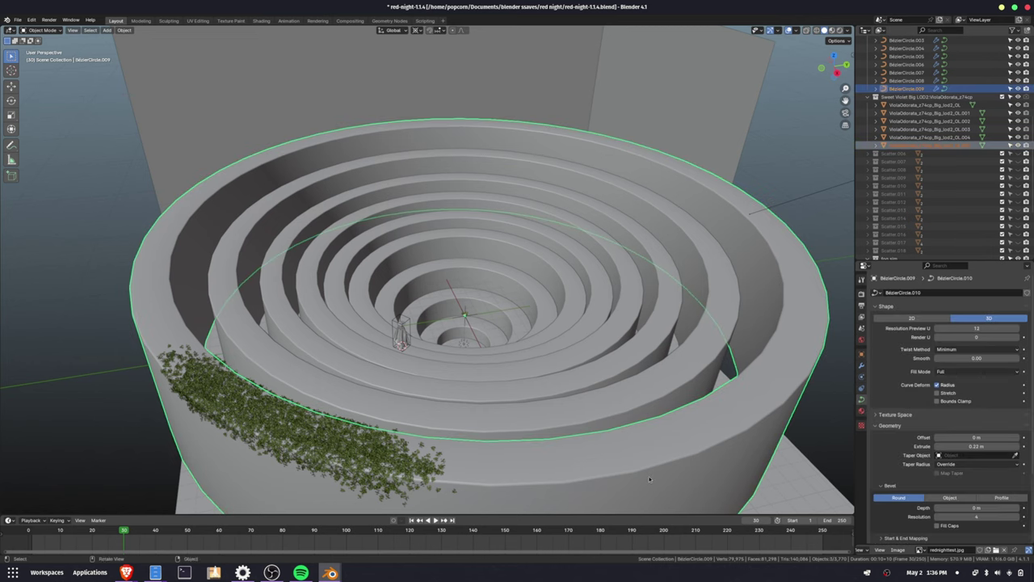
key(shift+a)
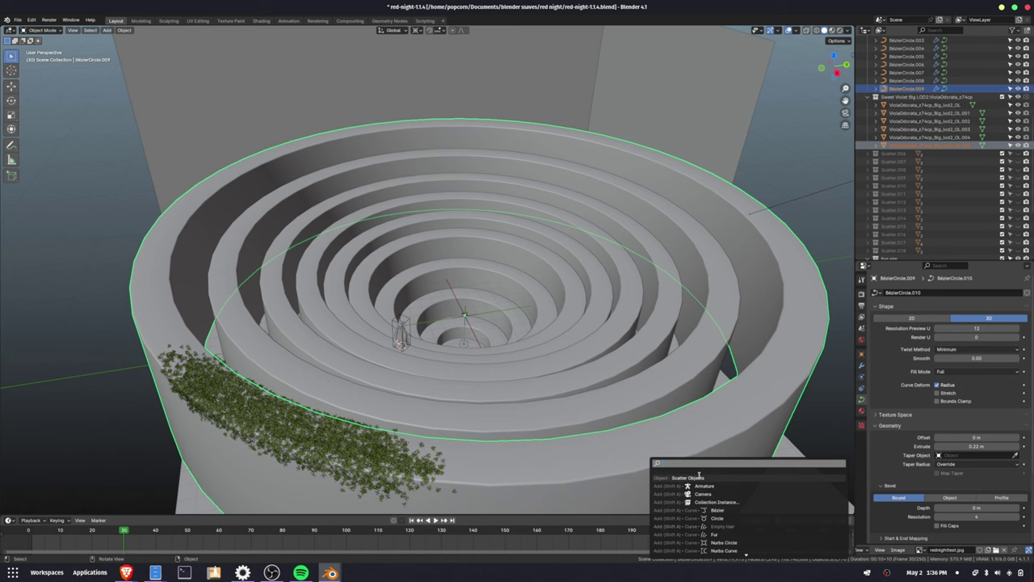
key(Escape)
mouse_move(492, 474)
mouse_down()
mouse_move(624, 473)
mouse_move(718, 445)
mouse_move(739, 418)
mouse_up()
Apply the object scatter with a density of 13.15, and undo it.
click(862, 280)
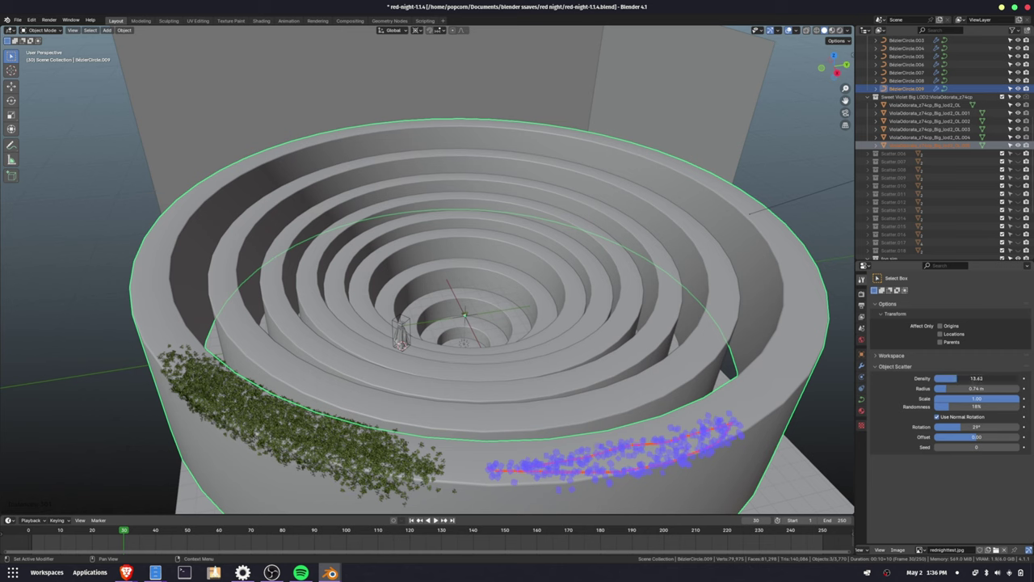
drag(976, 378, 931, 414)
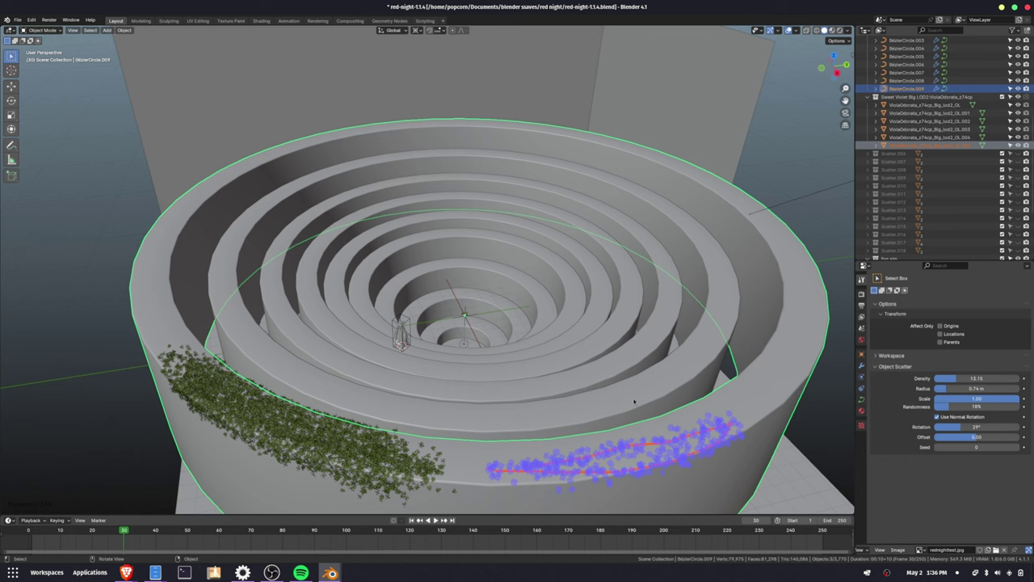
key(Return)
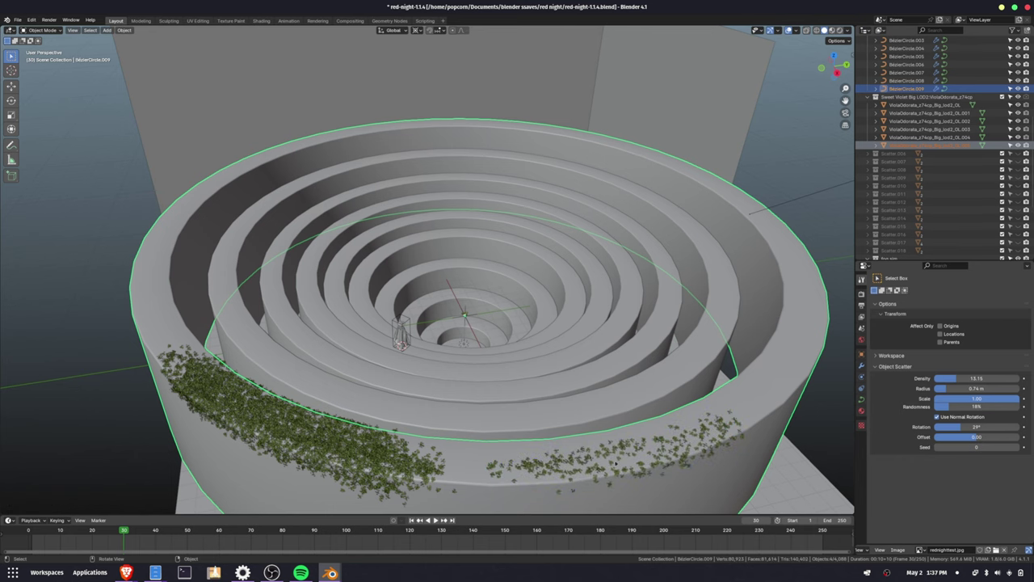
key(ctrl+z)
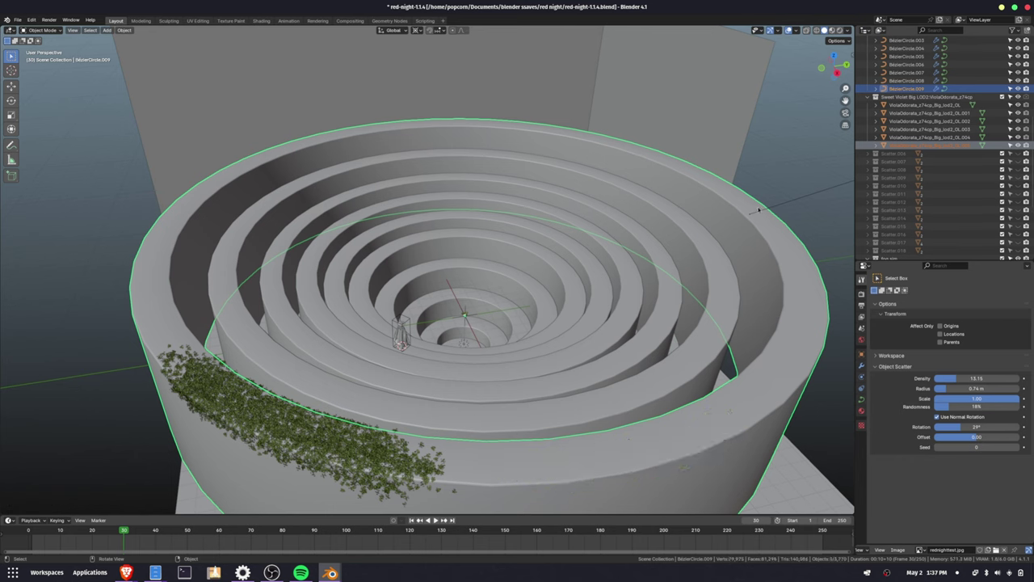
Show the Scatter.018 collection in the viewport to check its plants, and hide it again.
scroll(978, 174, down, 4)
scroll(978, 173, down, 2)
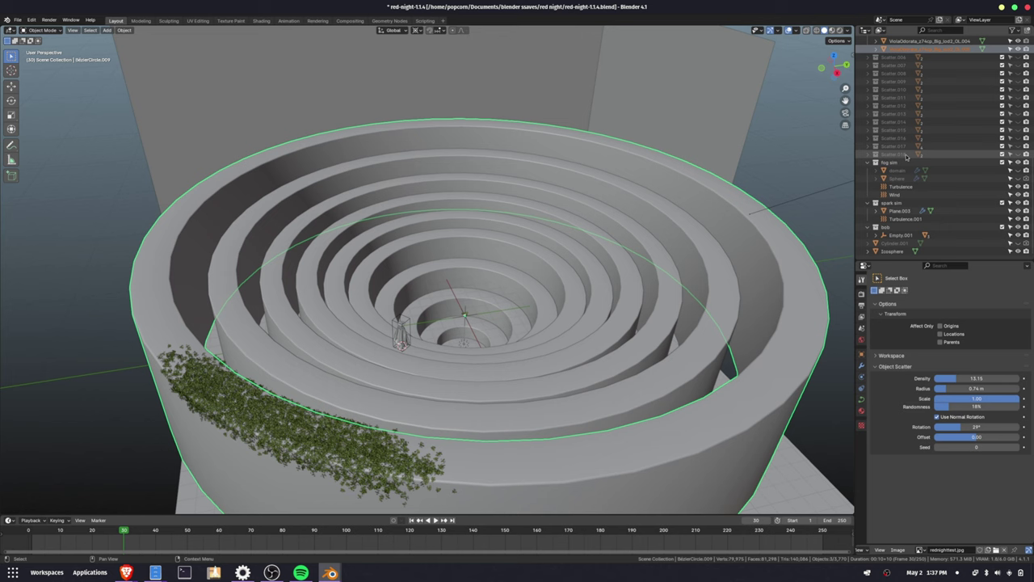
click(1018, 154)
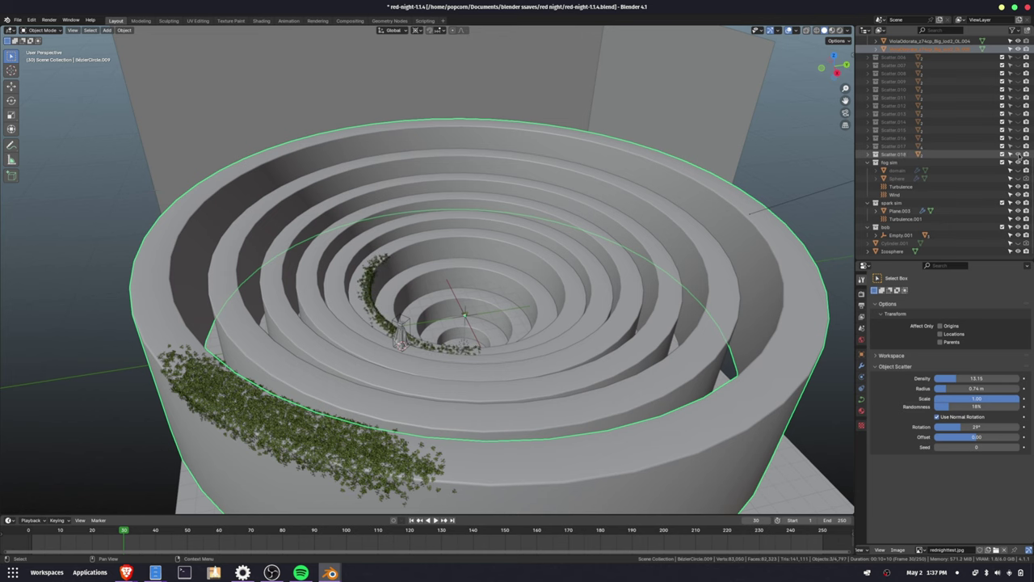
click(1018, 153)
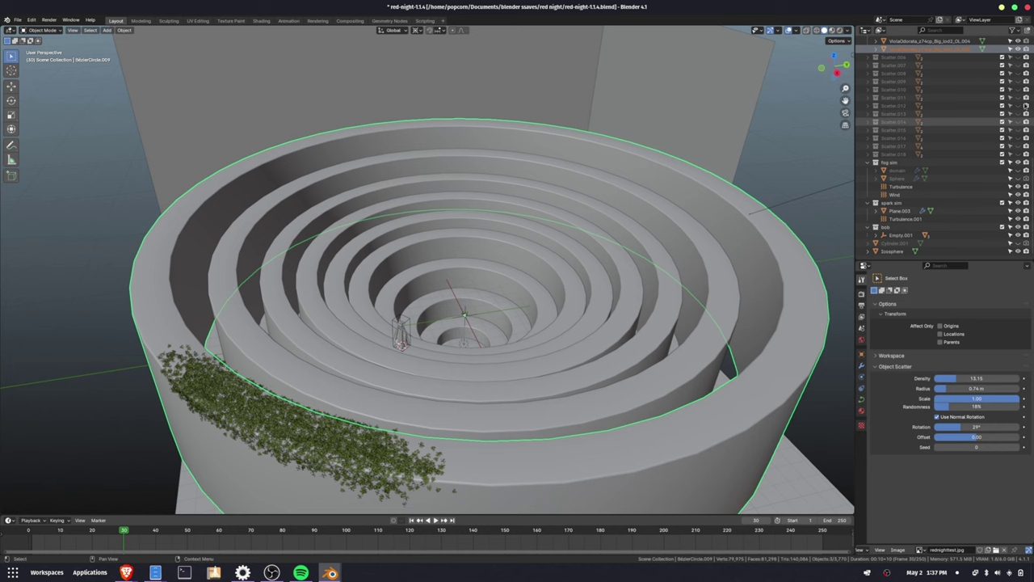
Hide the first Scatter collection in the viewport and examine the bare concentric rings from above.
scroll(947, 191, up, 4)
scroll(947, 191, up, 10)
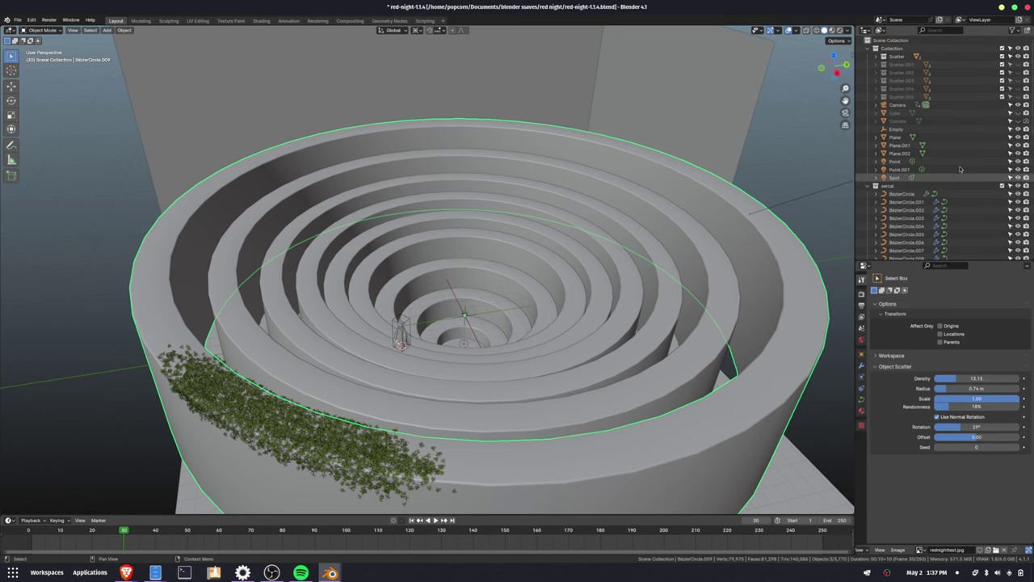
click(1018, 57)
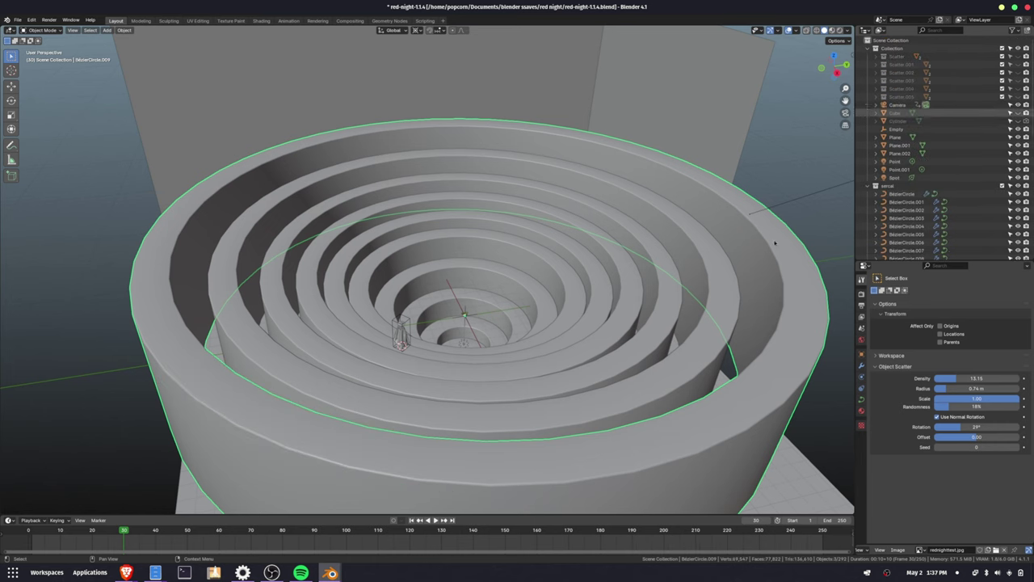
middle_drag(493, 259, 341, 359)
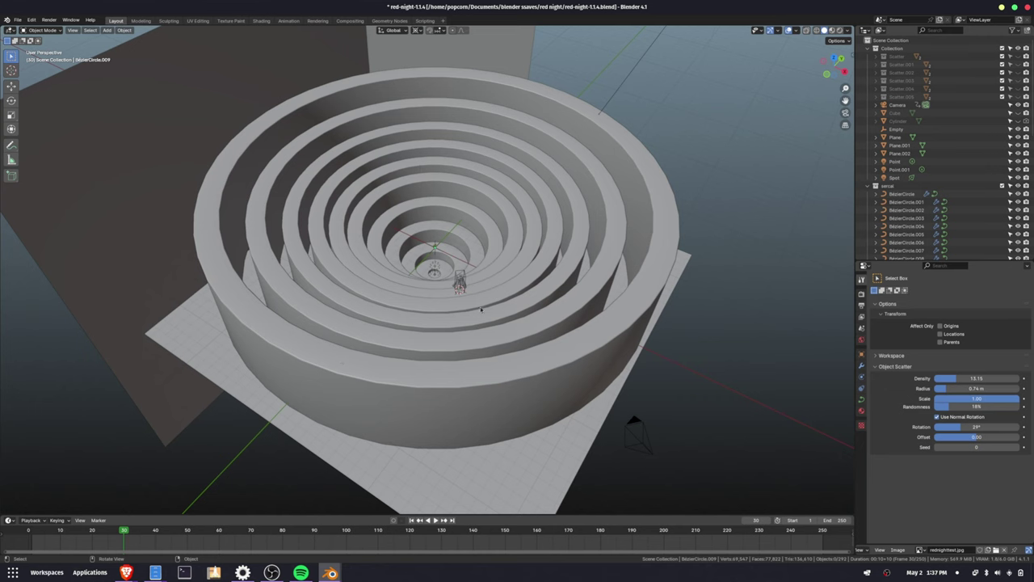
scroll(481, 309, up, 4)
scroll(487, 311, down, 6)
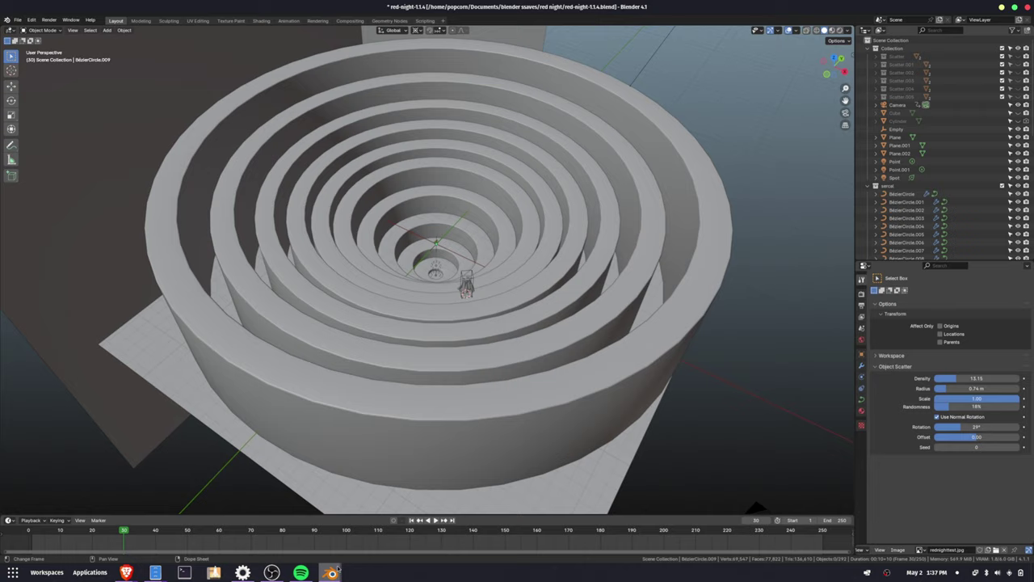
Switch to the red-night-bob-person file and hide the cape to examine the figure's body and armature.
mouse_move(333, 569)
click(399, 474)
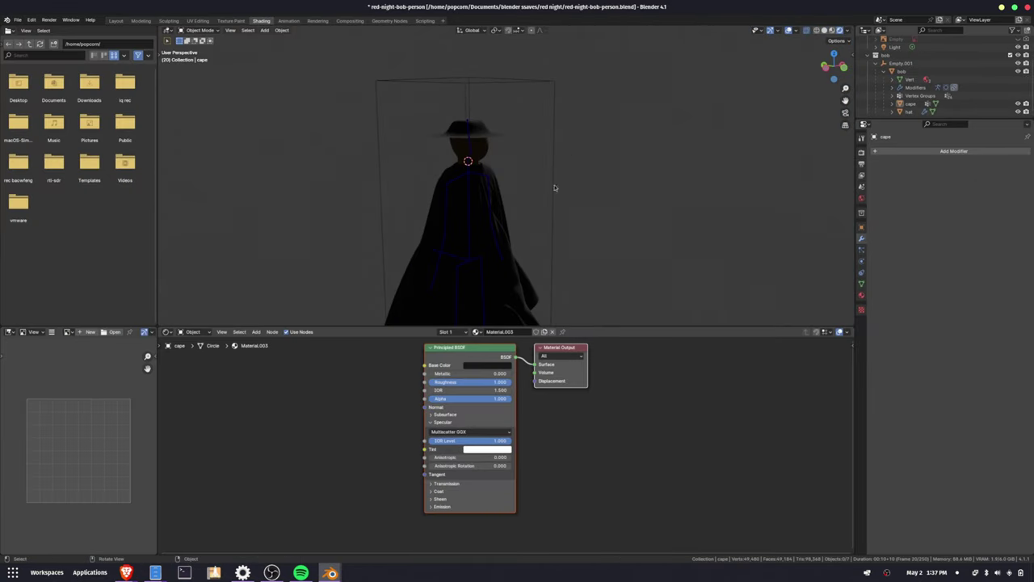
middle_drag(452, 182, 421, 191)
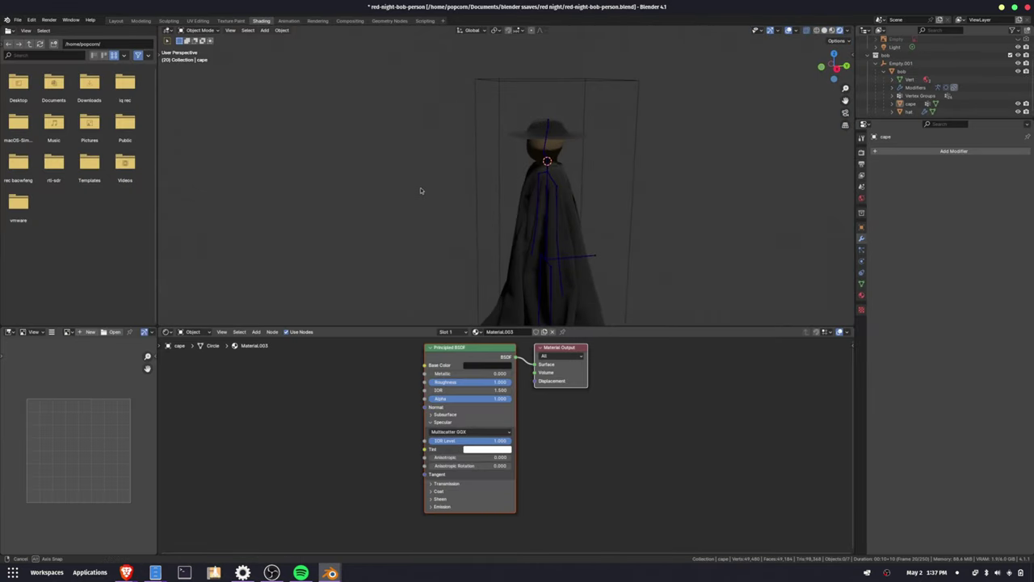
scroll(1004, 108, down, 1)
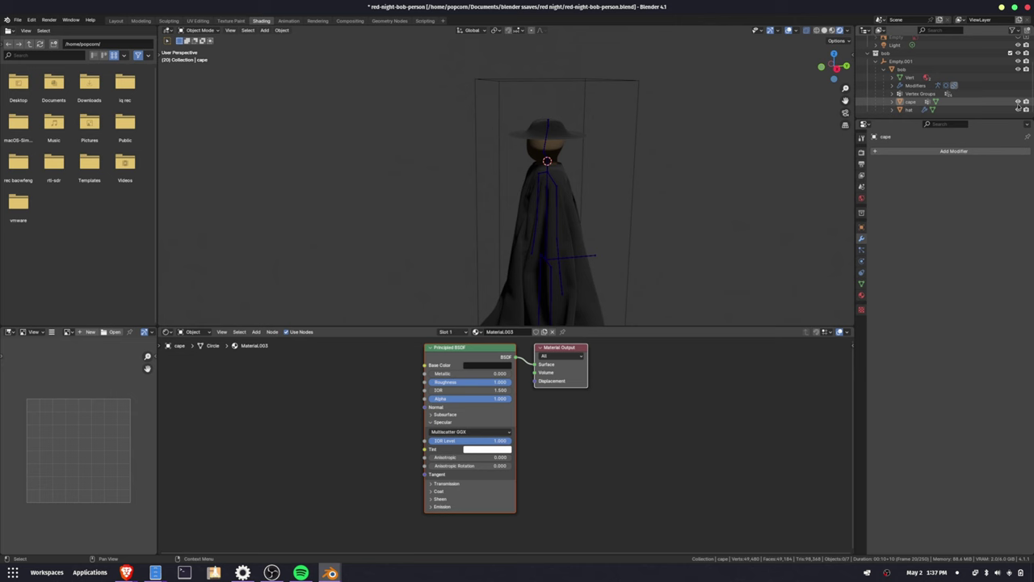
click(1017, 102)
middle_drag(647, 206, 601, 209)
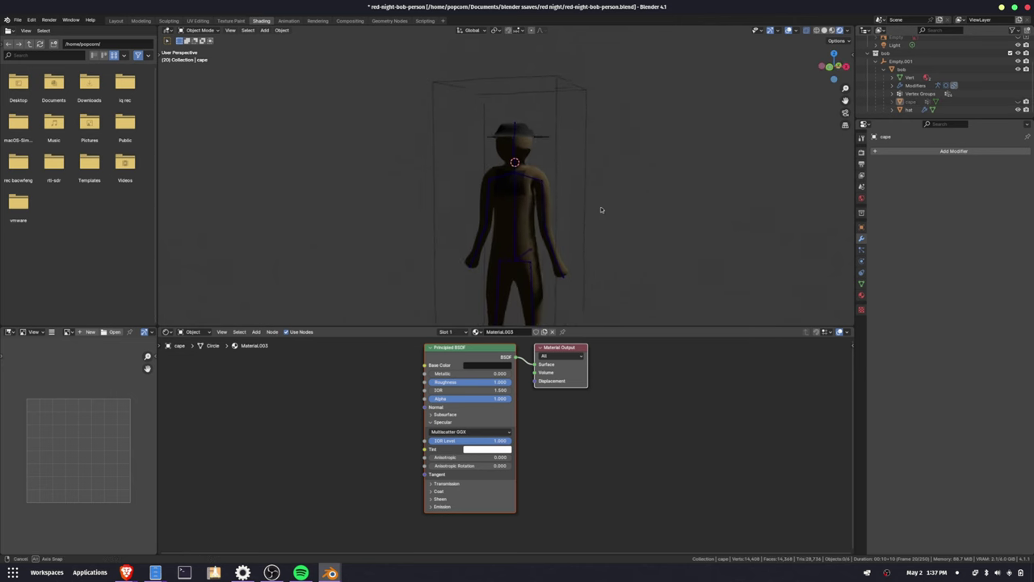
click(518, 241)
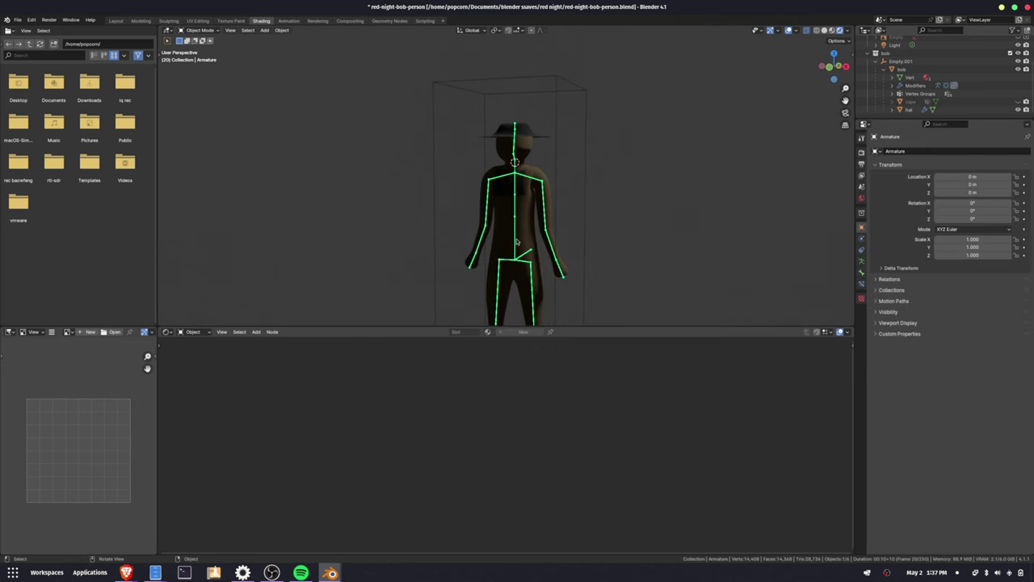
key(KP_Decimal)
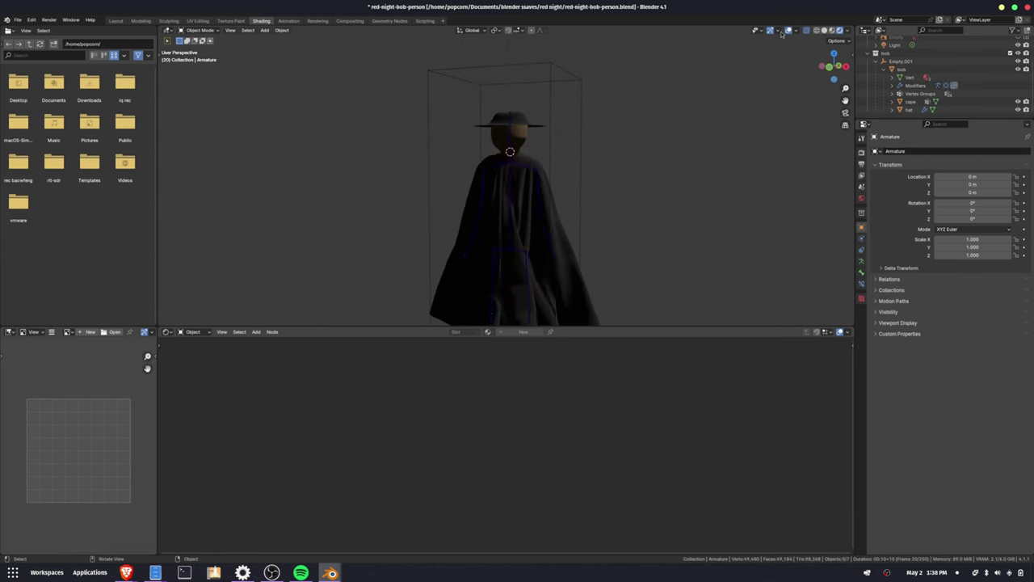
View the caped figure without overlays, add a mesh circle at its neck, and show the overlays again.
click(789, 33)
middle_drag(673, 234, 541, 294)
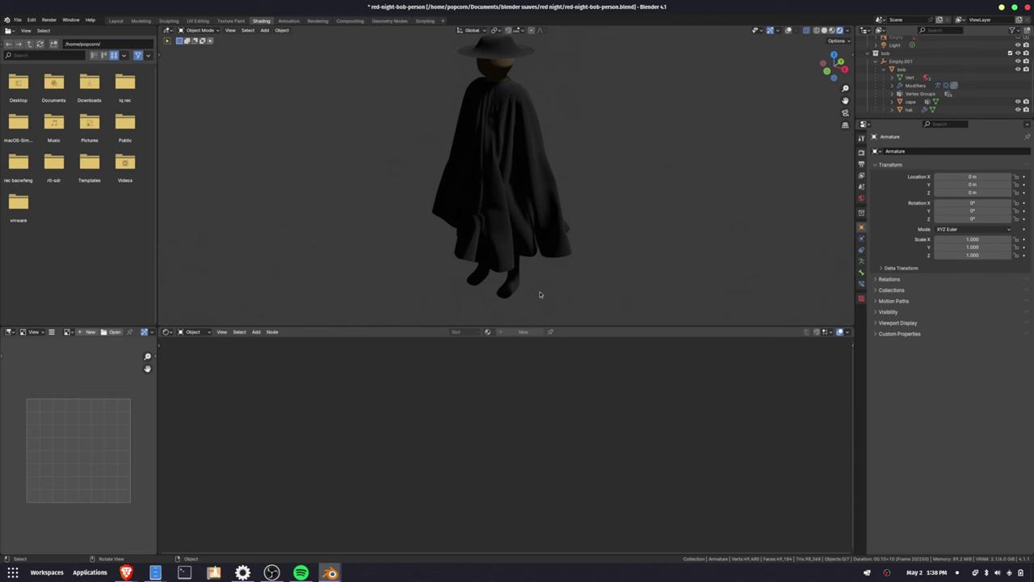
key(shift+a)
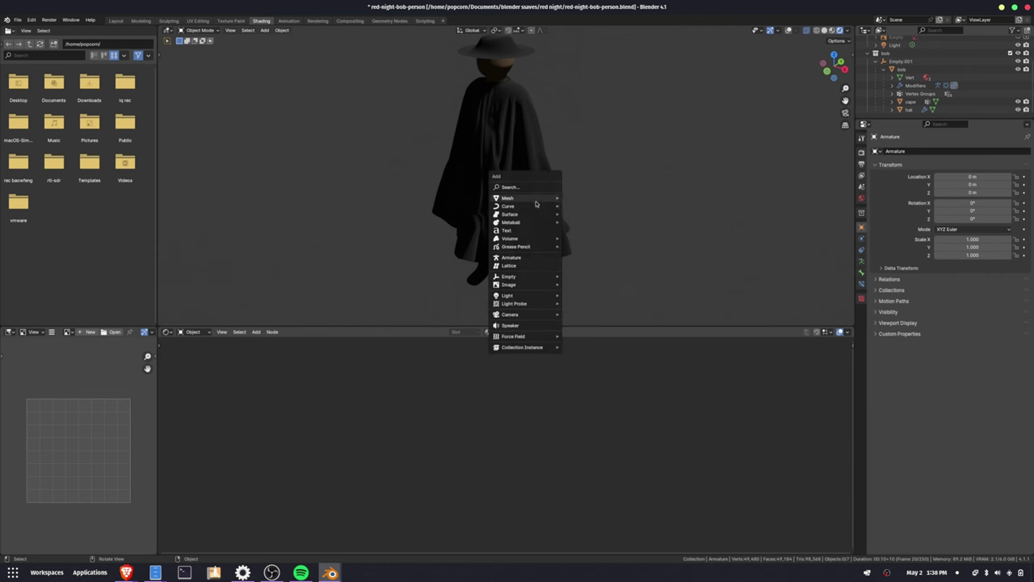
mouse_move(538, 202)
click(580, 213)
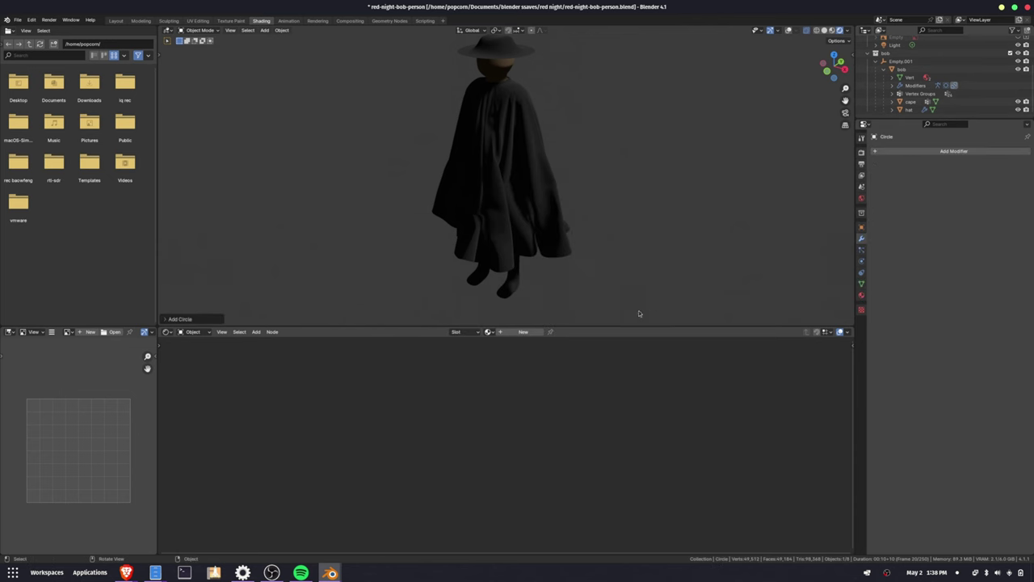
click(789, 32)
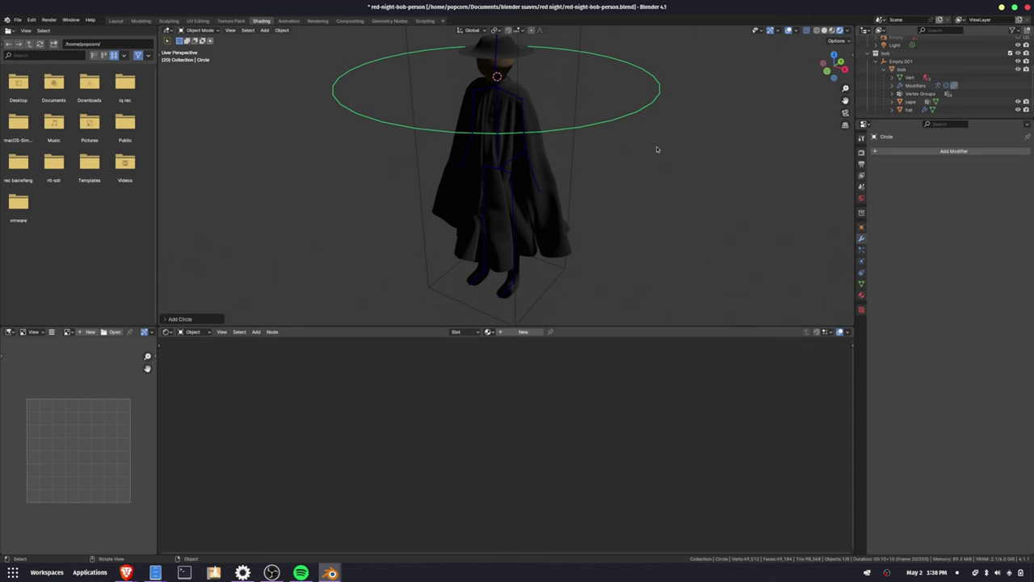
Scale the circle down around the figure's shoulders and extrude its edge outward into a narrow flat ring.
key(s)
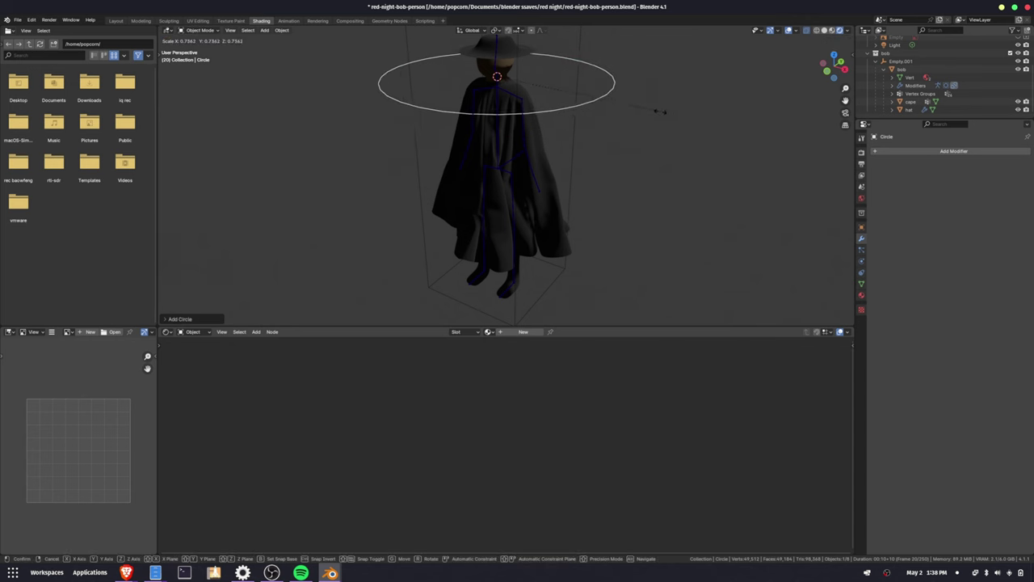
click(646, 112)
key(Tab)
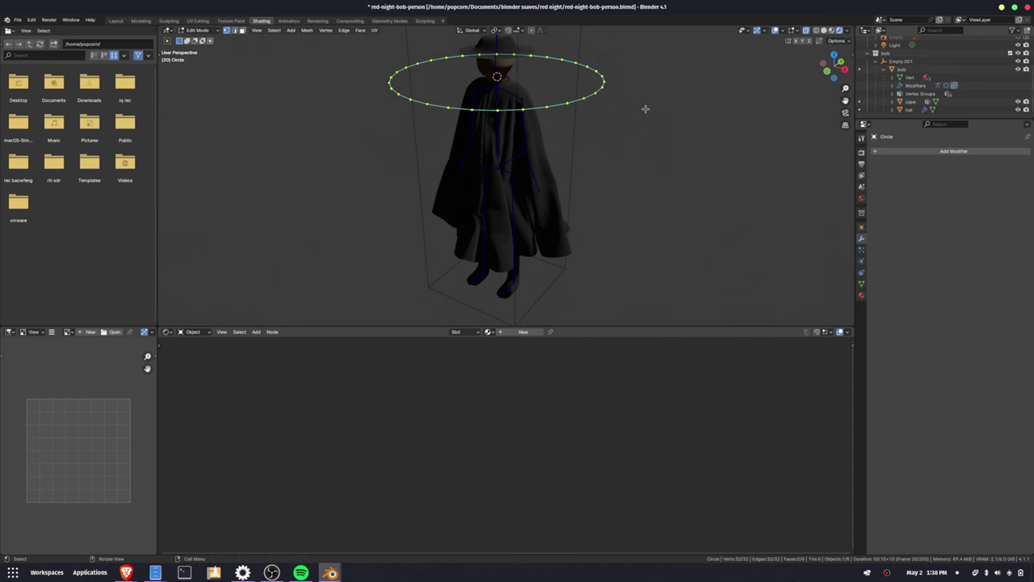
key(e)
key(s)
click(658, 110)
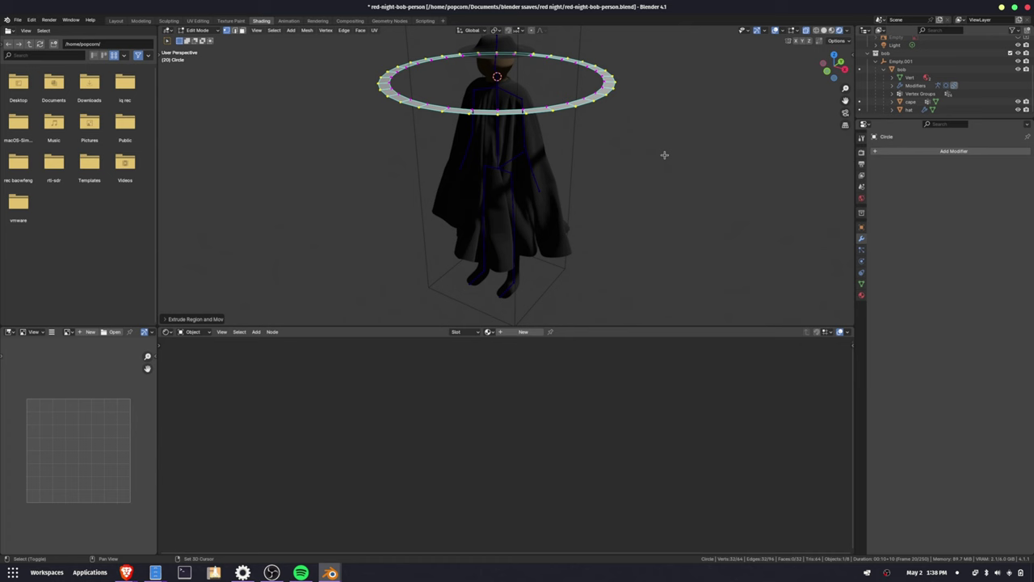
Repeat the outward extrusion several times to widen the ring into a broad disc of concentric face loops.
key(shift+r)
key(shift+r)
key(shift+r)
key(shift+r)
key(shift+r)
key(shift+r)
key(shift+r)
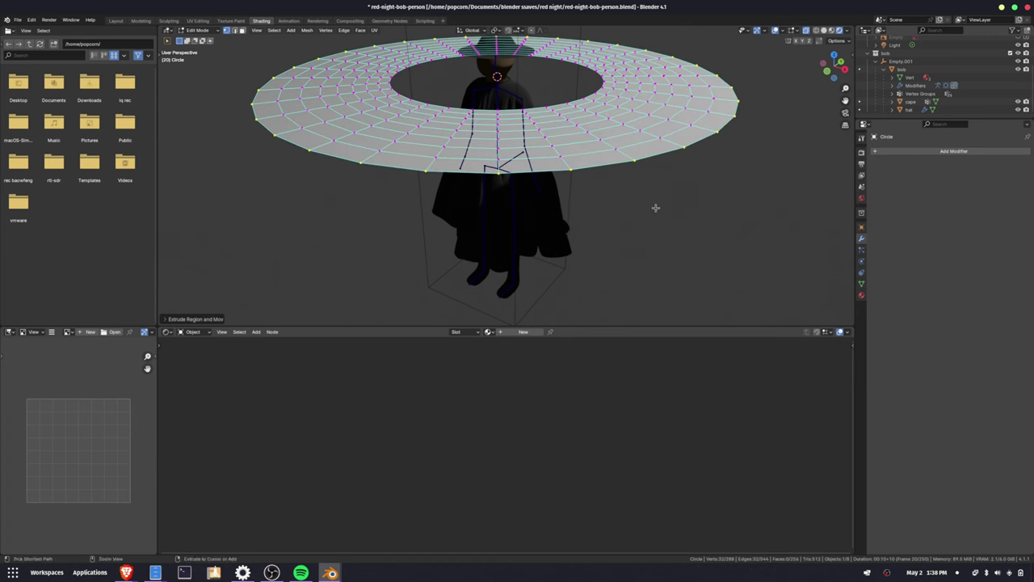
Undo the repeated extrusions, the scaling and the addition of the circle.
key(ctrl+z)
key(ctrl+z)
key(ctrl+z)
key(ctrl+z)
key(ctrl+z)
key(ctrl+z)
key(ctrl+z)
key(ctrl+z)
key(ctrl+z)
key(ctrl+z)
key(ctrl+z)
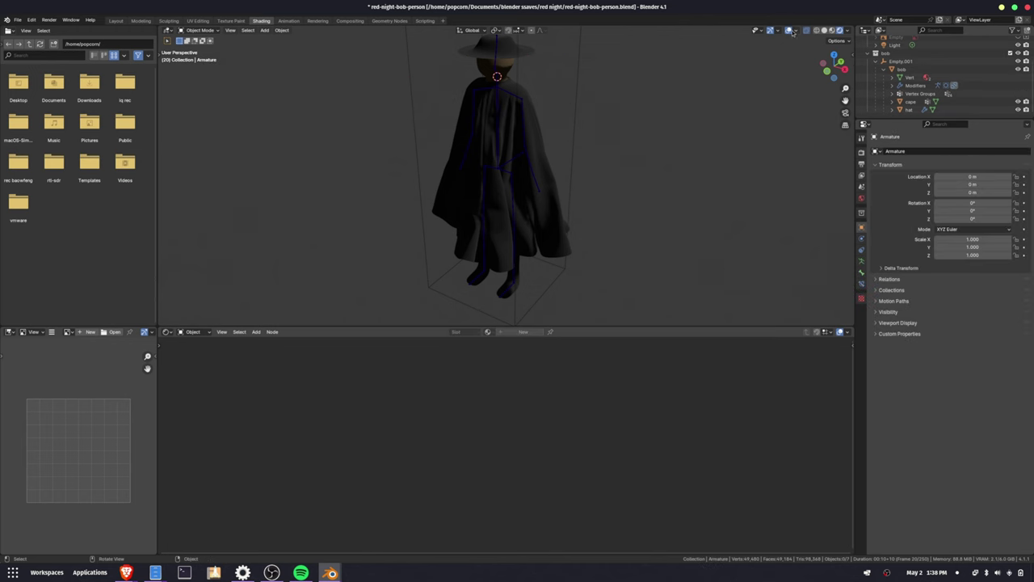
Select the cape, and switch back to the red-night-1.1.4 file to examine the figure's place among the rings.
click(548, 192)
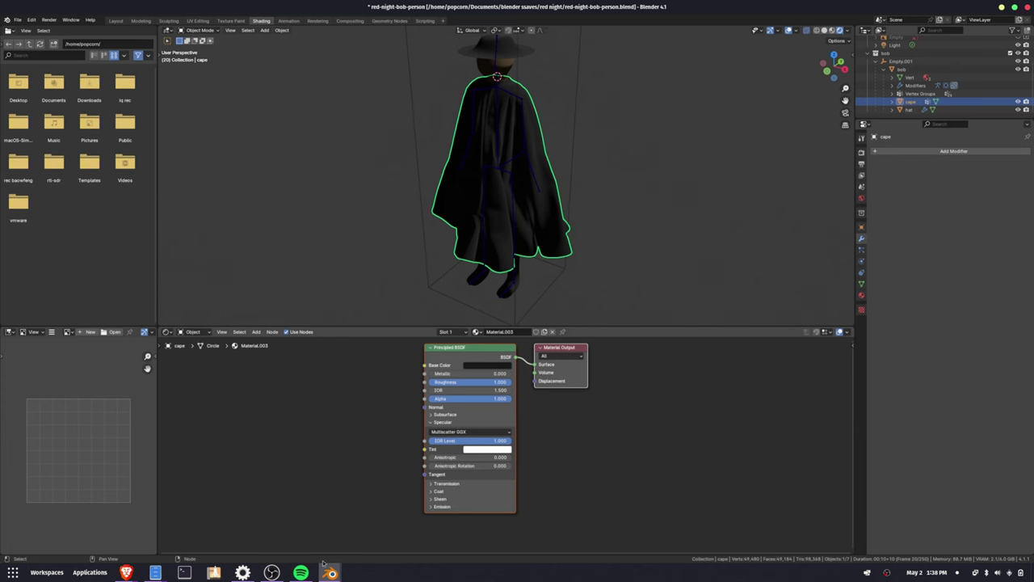
mouse_move(330, 570)
click(174, 501)
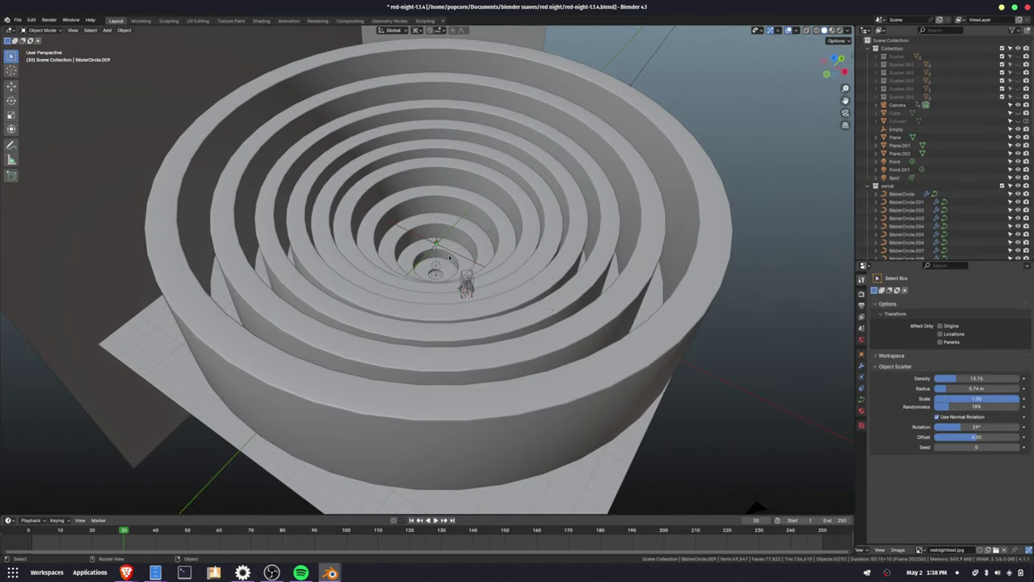
middle_drag(428, 313, 393, 237)
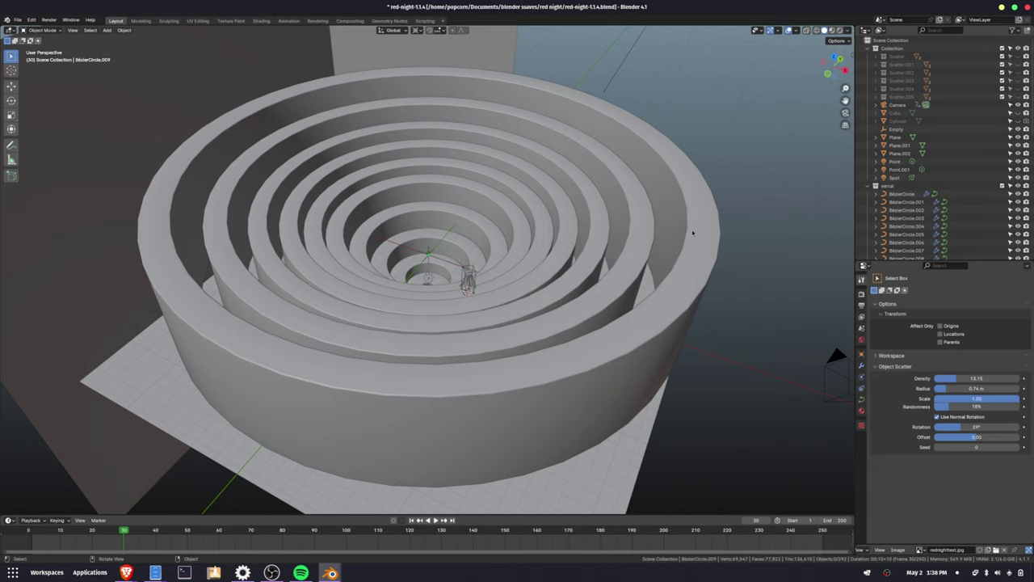
scroll(609, 269, up, 4)
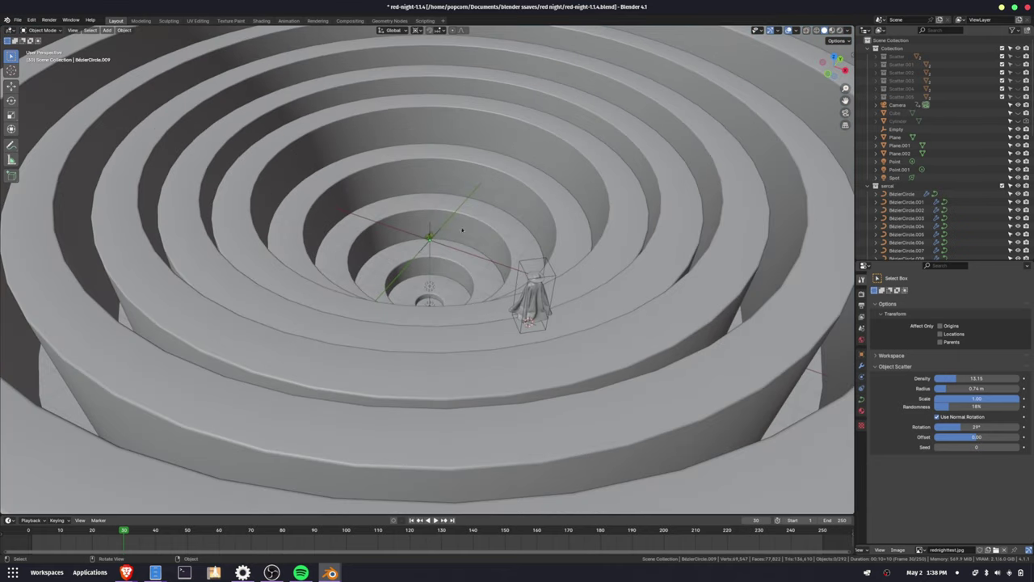
scroll(552, 324, down, 3)
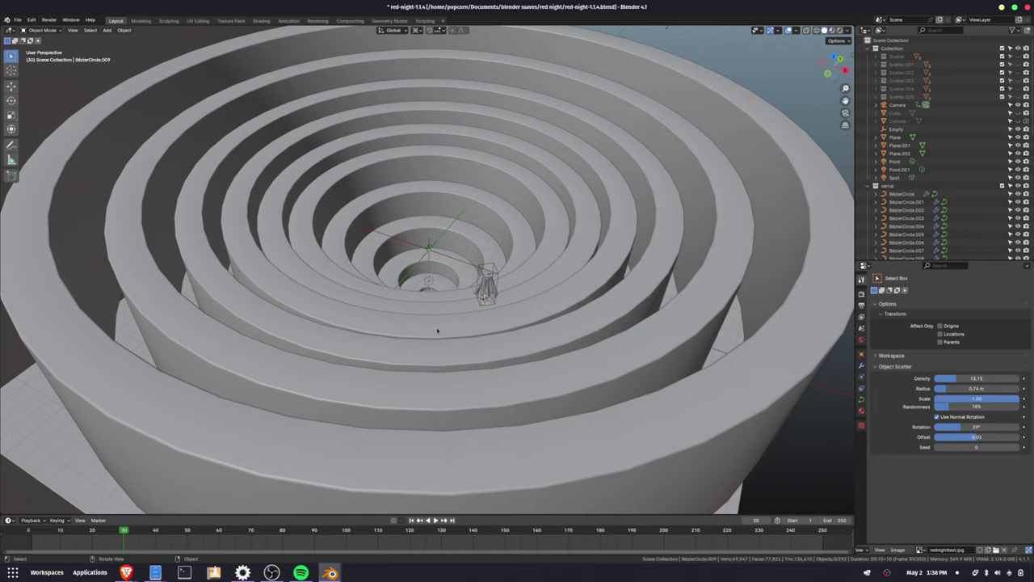
middle_drag(483, 340, 448, 356)
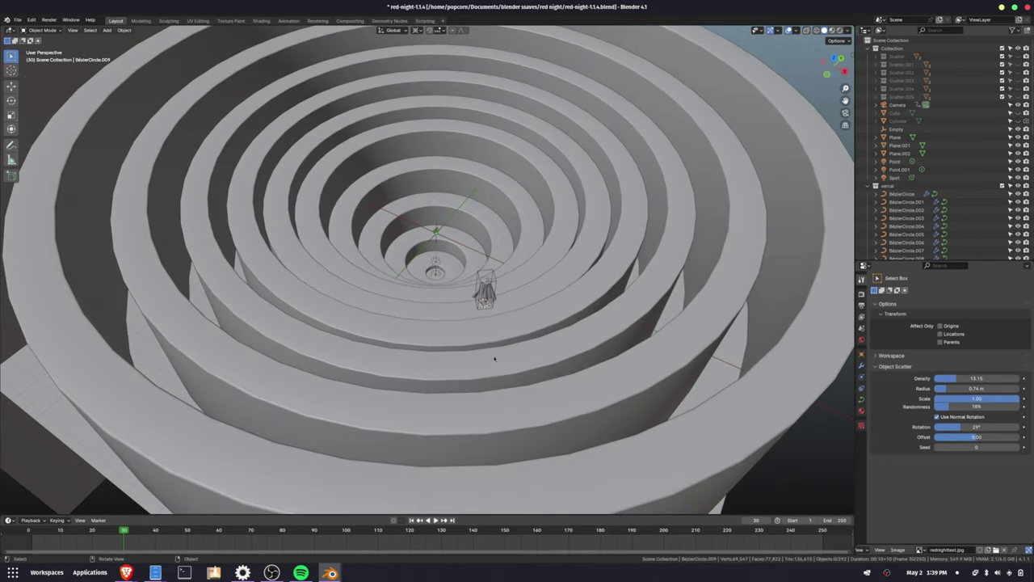
Return to the red-night-bob-person file, deselect the cape, and examine the cloaked figure from behind, in front and above.
mouse_move(329, 572)
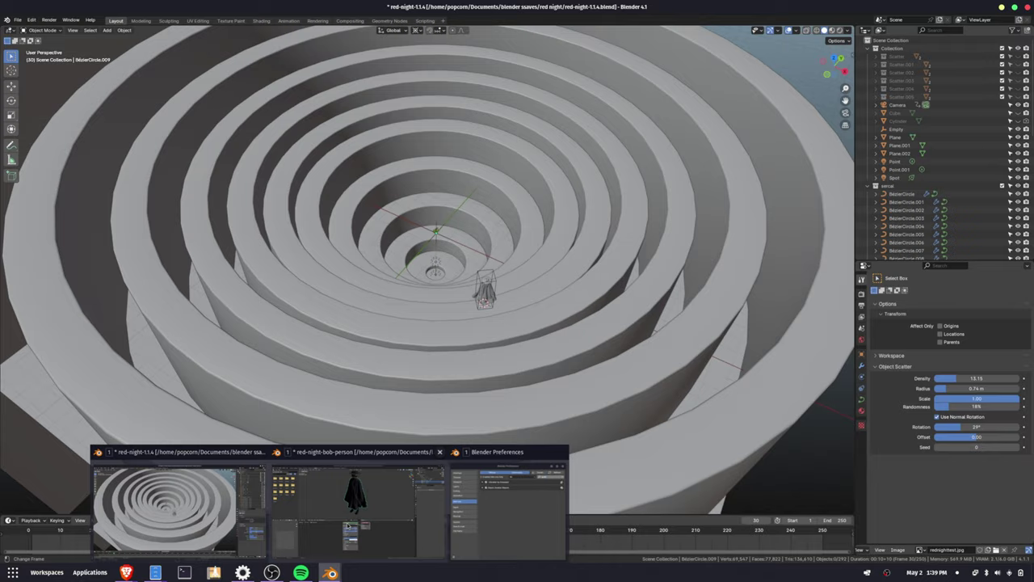
click(350, 525)
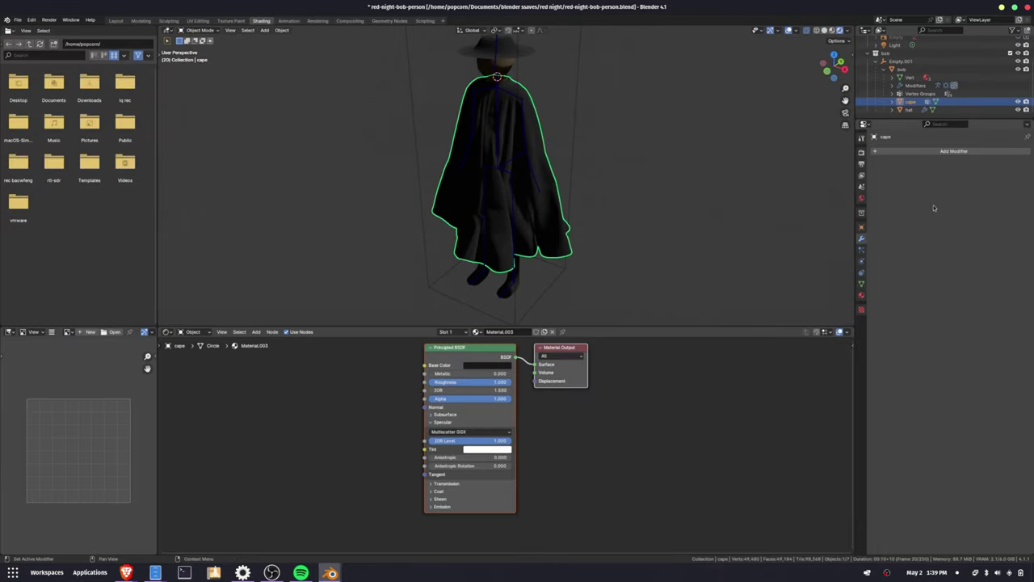
click(716, 105)
middle_drag(470, 134, 533, 245)
scroll(512, 205, down, 3)
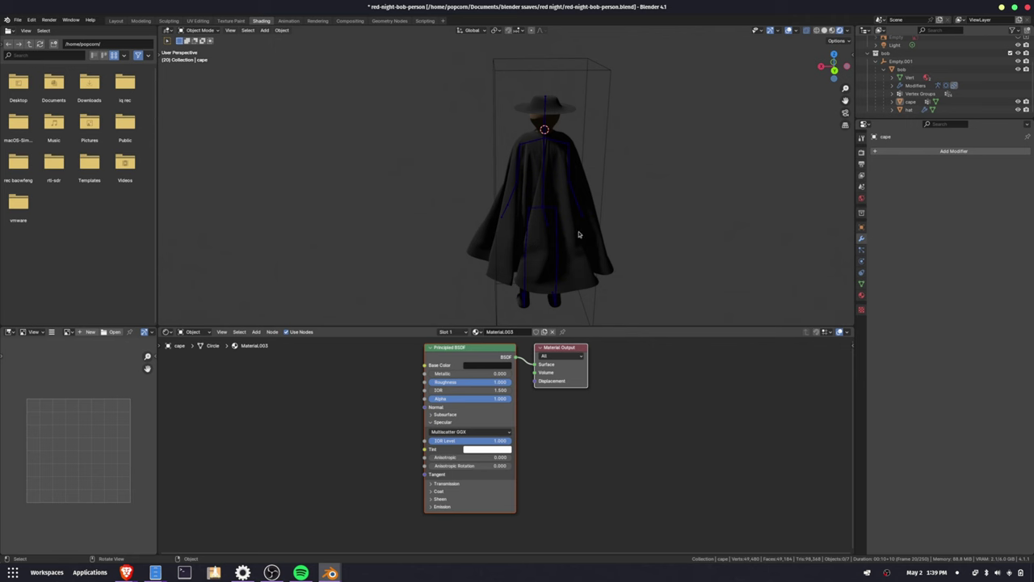
middle_drag(282, 255, 395, 243)
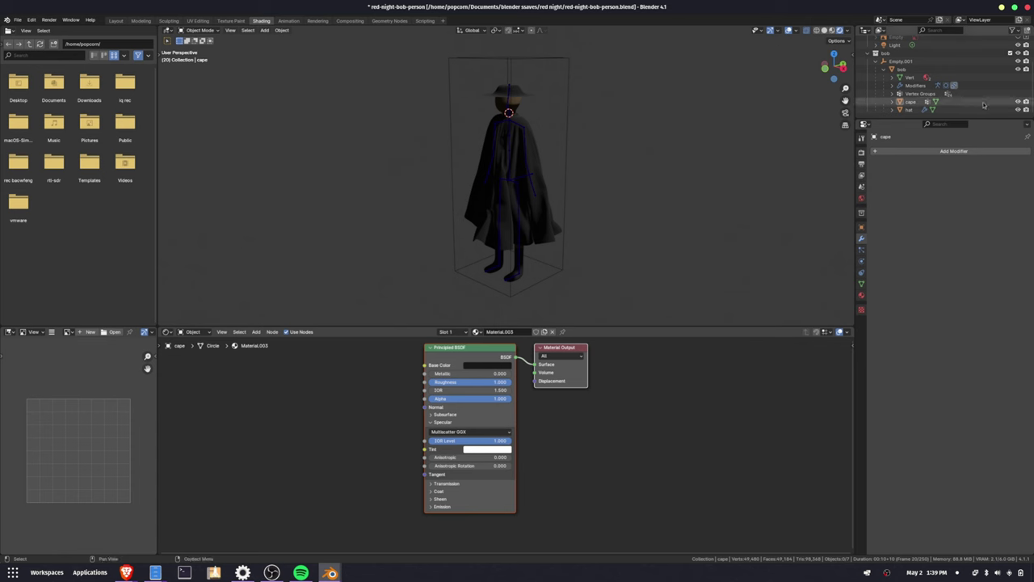
scroll(553, 78, up, 3)
scroll(553, 77, down, 4)
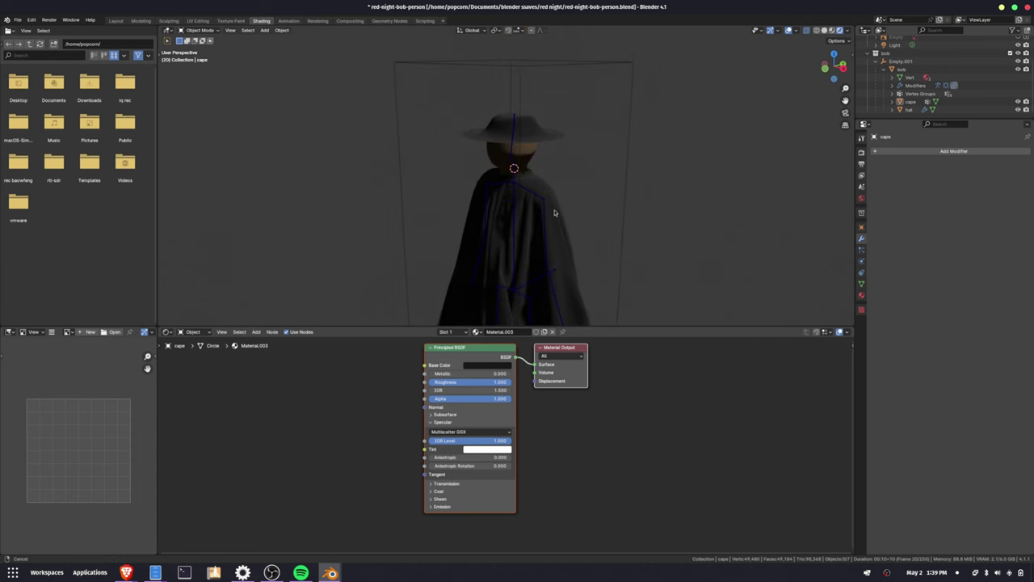
middle_drag(553, 77, 534, 142)
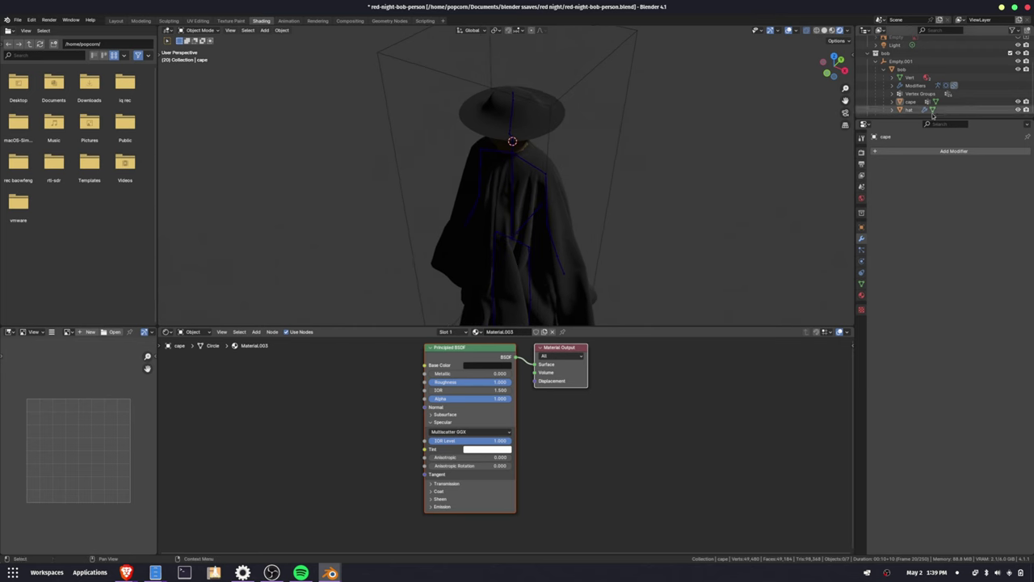
Inspect the hat's low-poly mesh in Edit Mode, and view the subdivided hat from behind in Object Mode.
click(563, 116)
key(Tab)
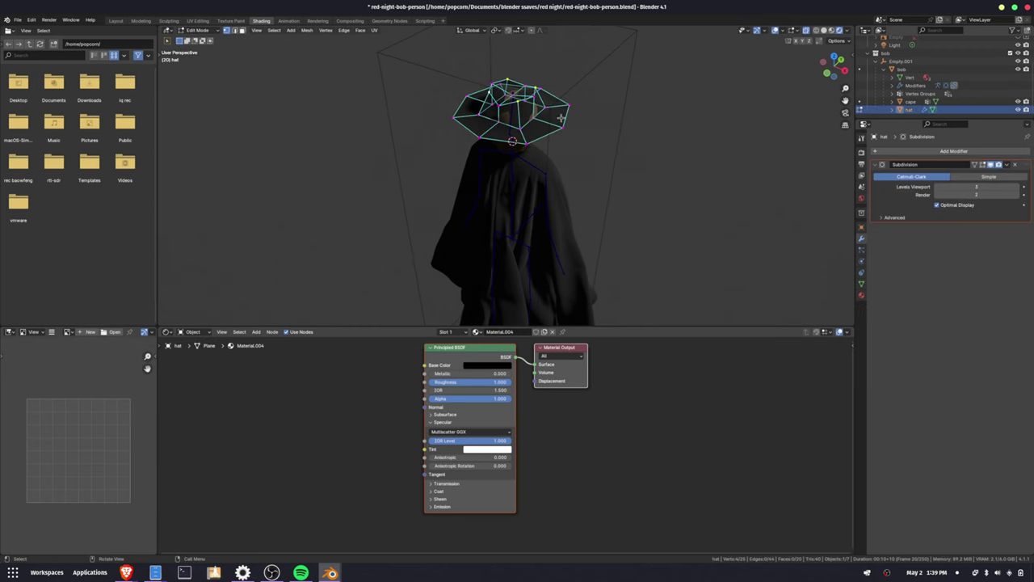
scroll(564, 117, up, 3)
middle_drag(563, 116, 562, 178)
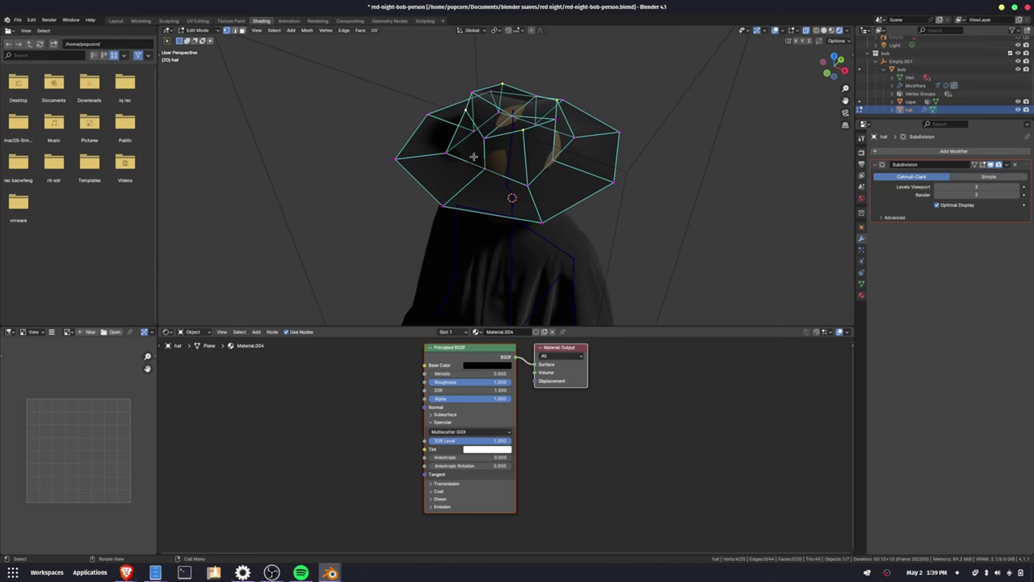
middle_drag(541, 119, 531, 147)
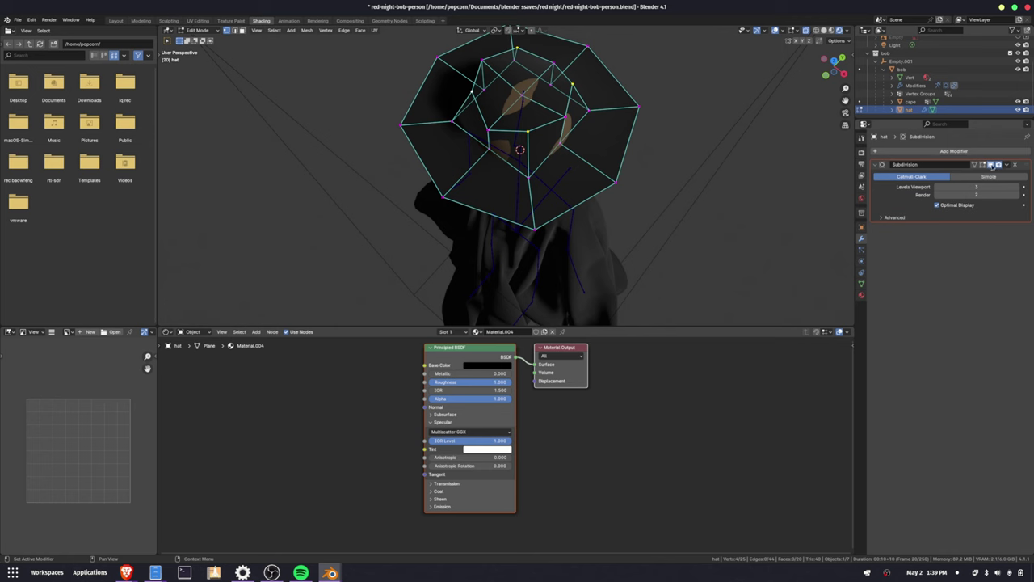
key(Tab)
middle_drag(647, 237, 495, 159)
middle_drag(532, 254, 550, 199)
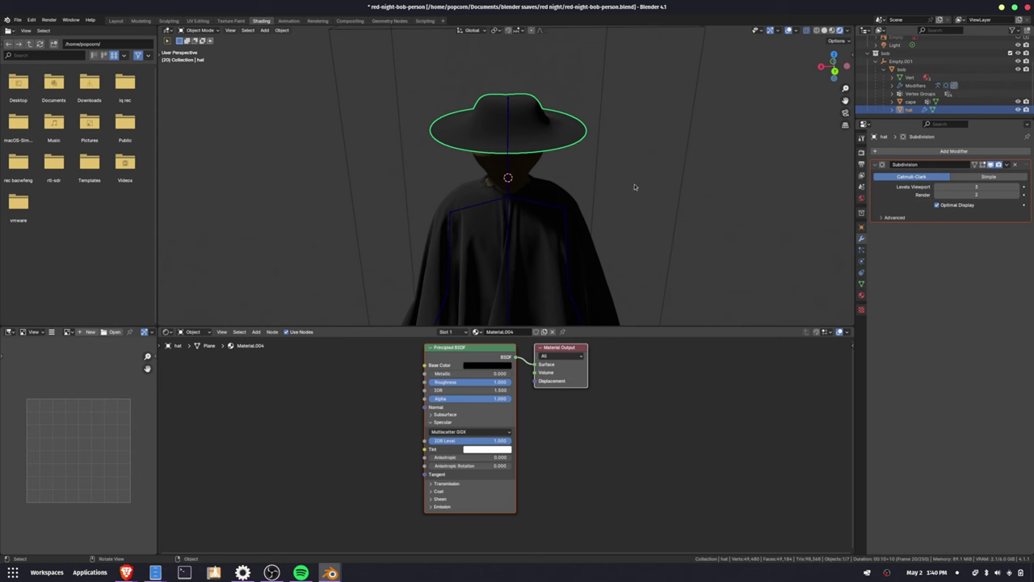
Select the cape and hide it to examine the figure's body, boots and hat underneath.
scroll(555, 259, down, 6)
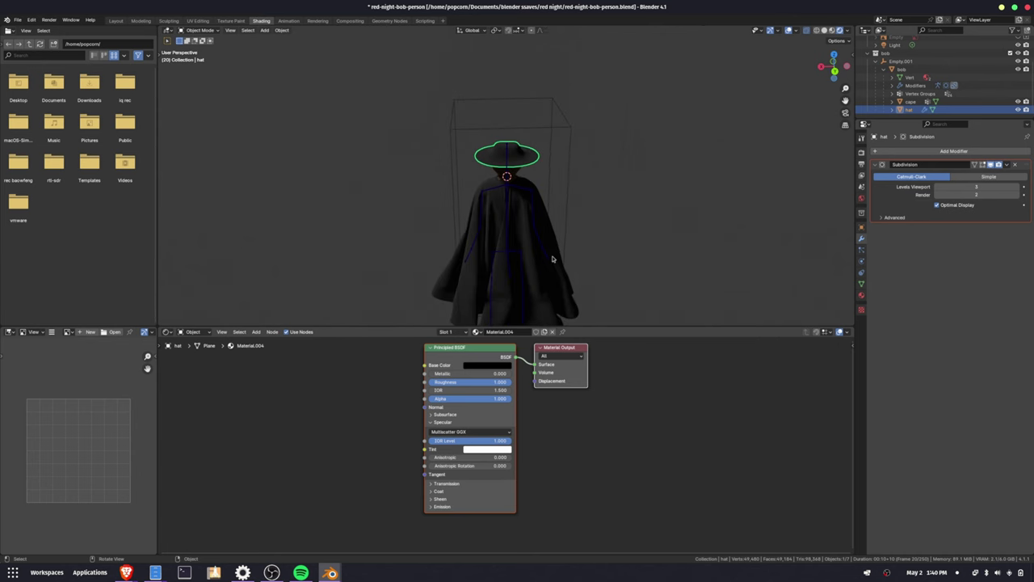
middle_drag(466, 216, 550, 241)
click(519, 262)
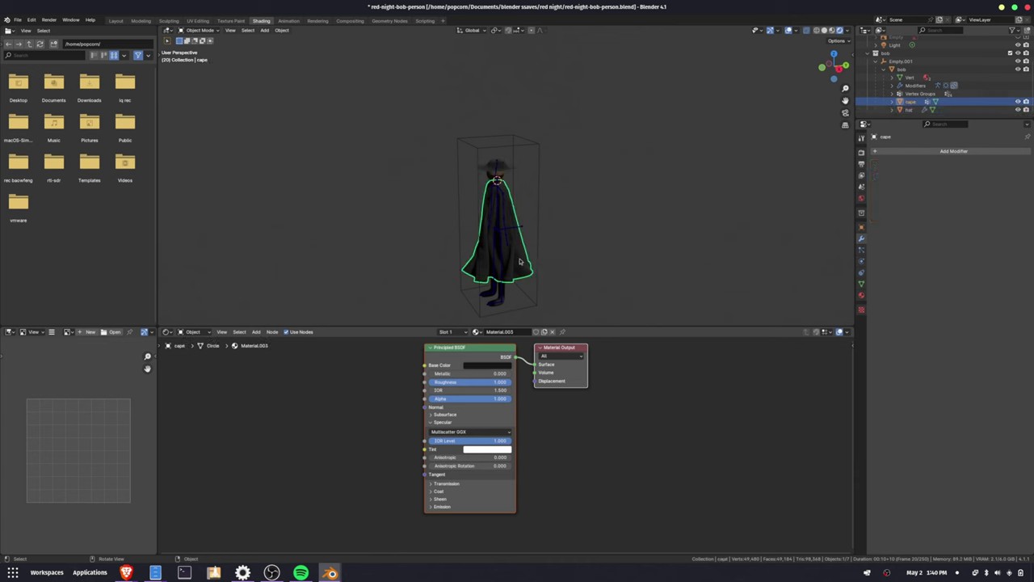
key(h)
scroll(520, 262, up, 1)
middle_drag(550, 243, 635, 205)
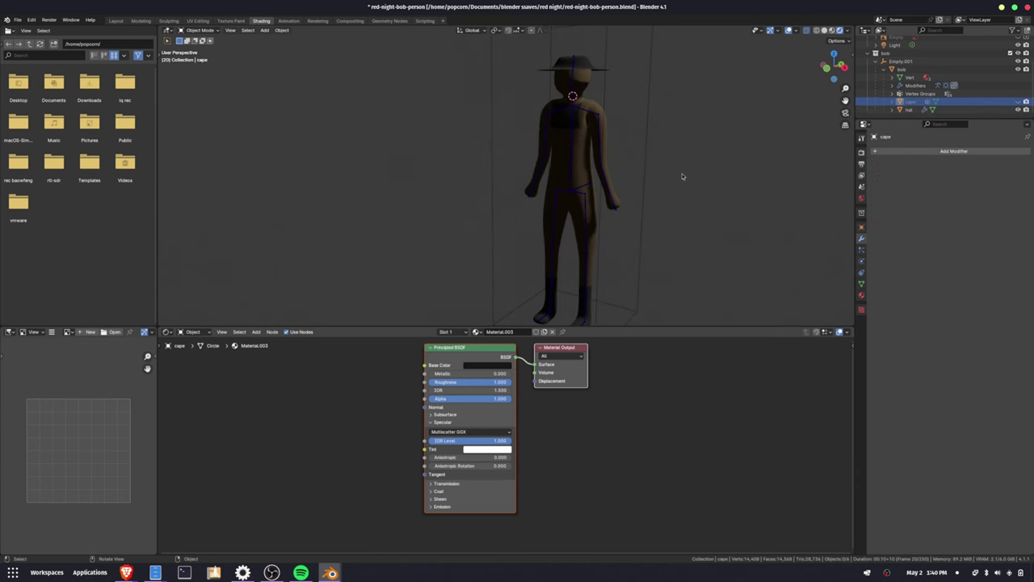
Unhide the cape, view the cloaked figure from behind, and deselect the cape.
key(alt+h)
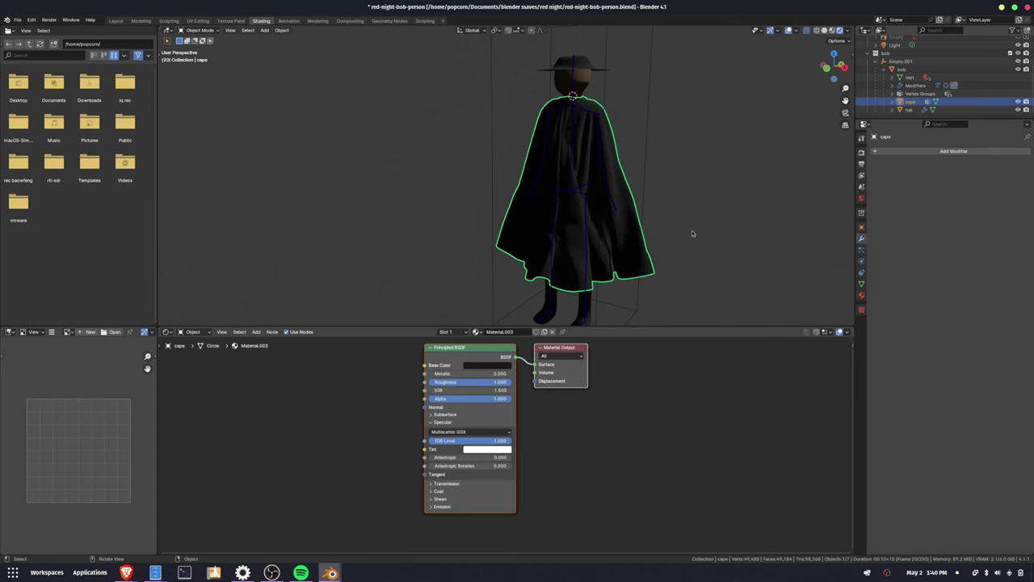
middle_drag(691, 230, 637, 226)
scroll(671, 215, up, 2)
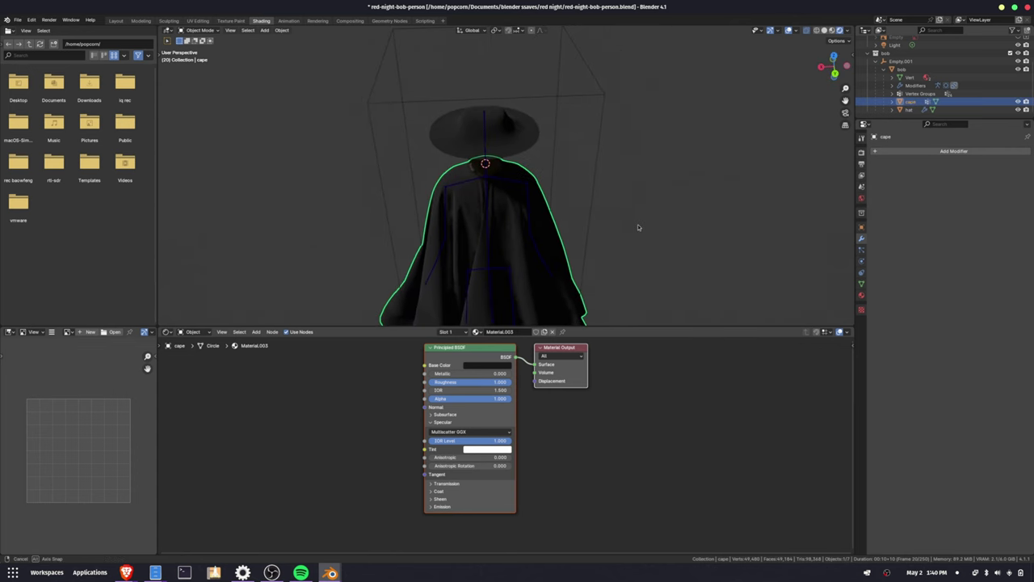
click(617, 163)
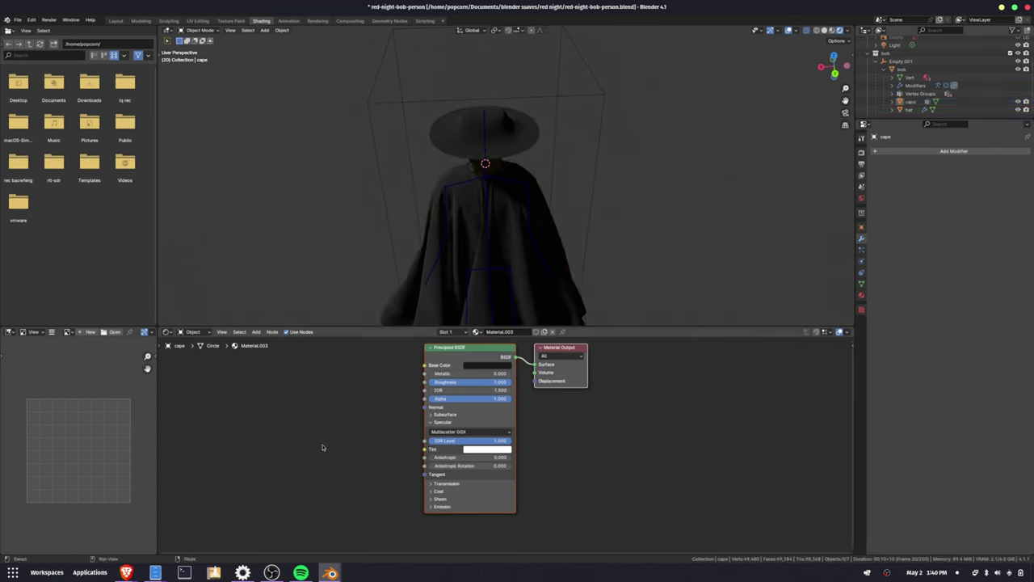
Switch to the red-night-1.1.4 file, view the rings through the camera, and open the final 4k render from the render test folder.
click(329, 572)
click(188, 511)
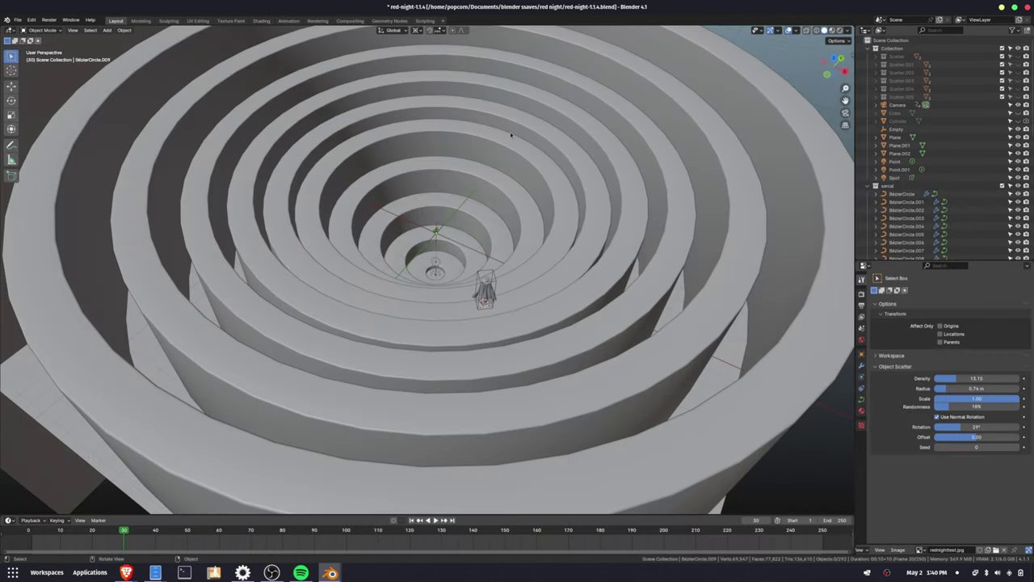
key(KP_0)
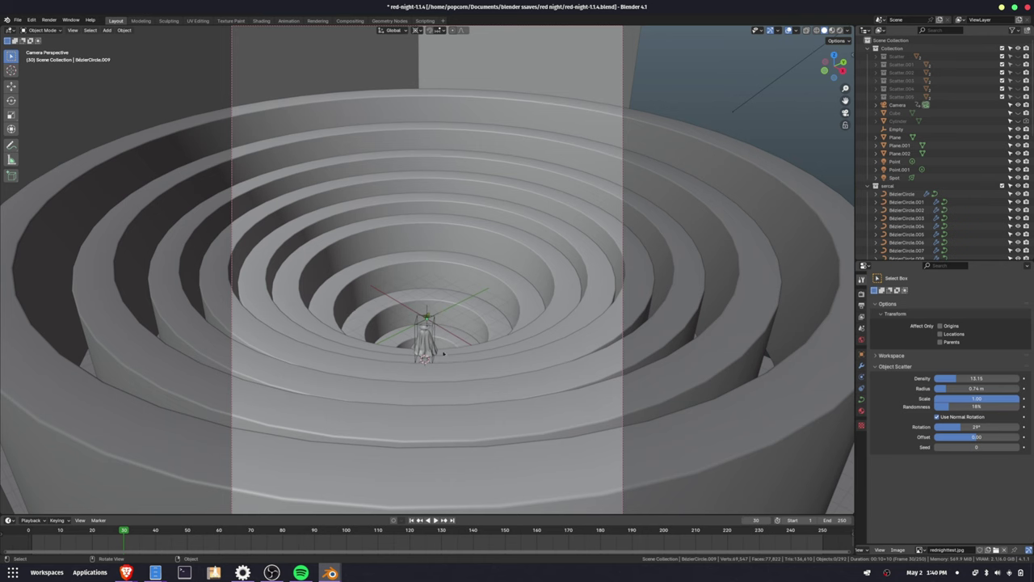
mouse_move(155, 572)
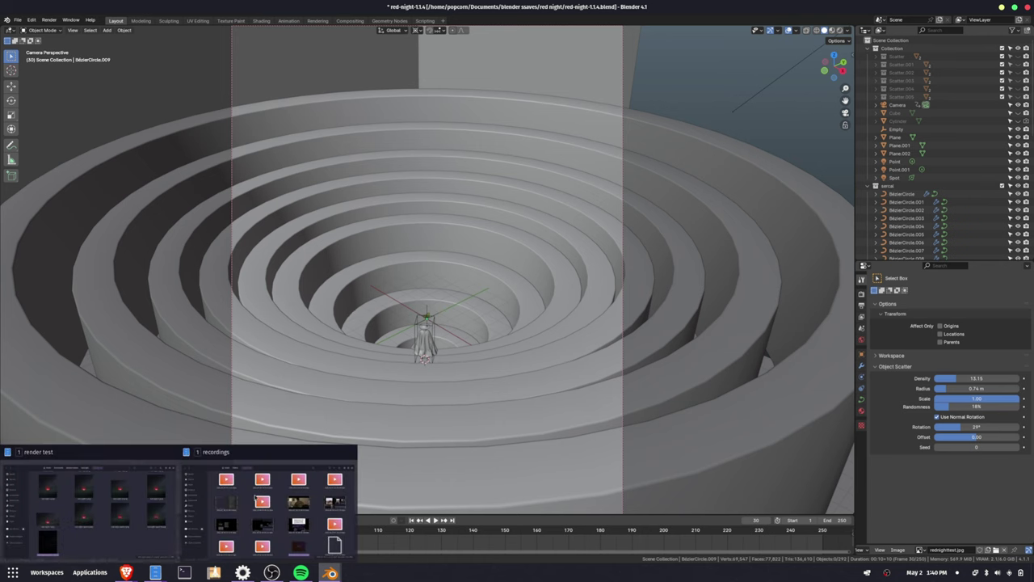
click(96, 529)
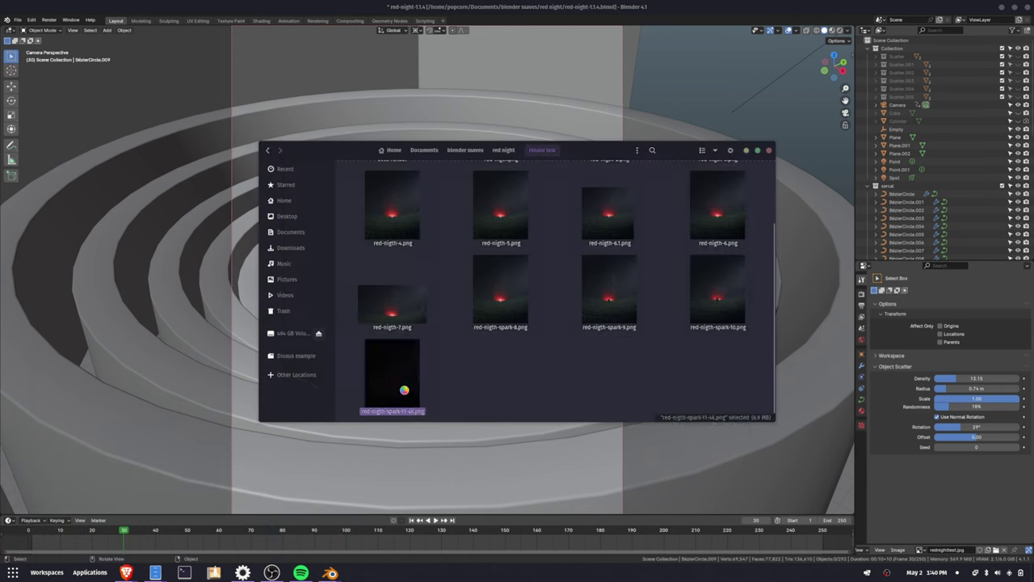
double_click(398, 381)
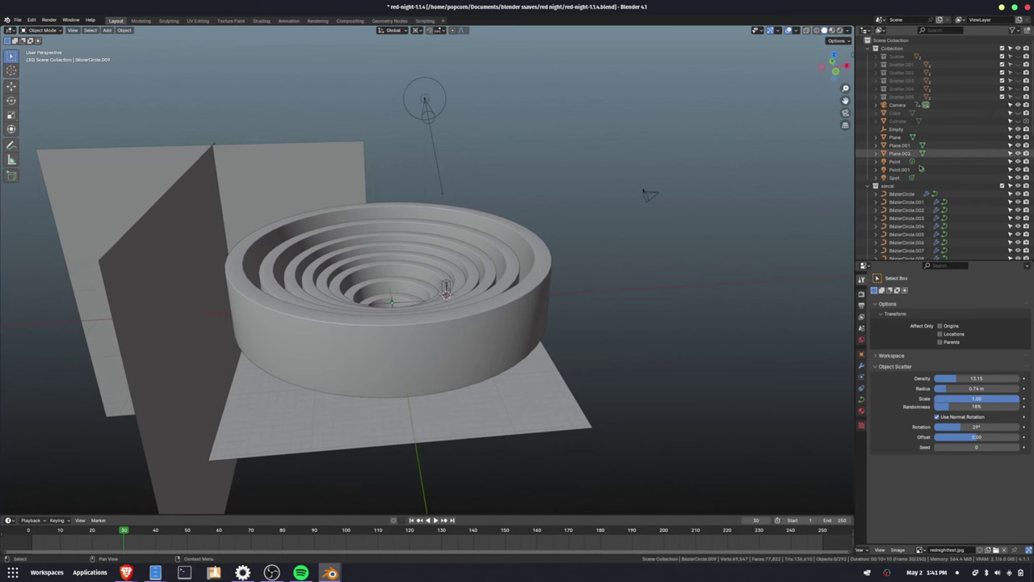
Show the fog sim domain and the Sphere inside it in the viewport.
scroll(937, 153, down, 10)
scroll(382, 283, up, 5)
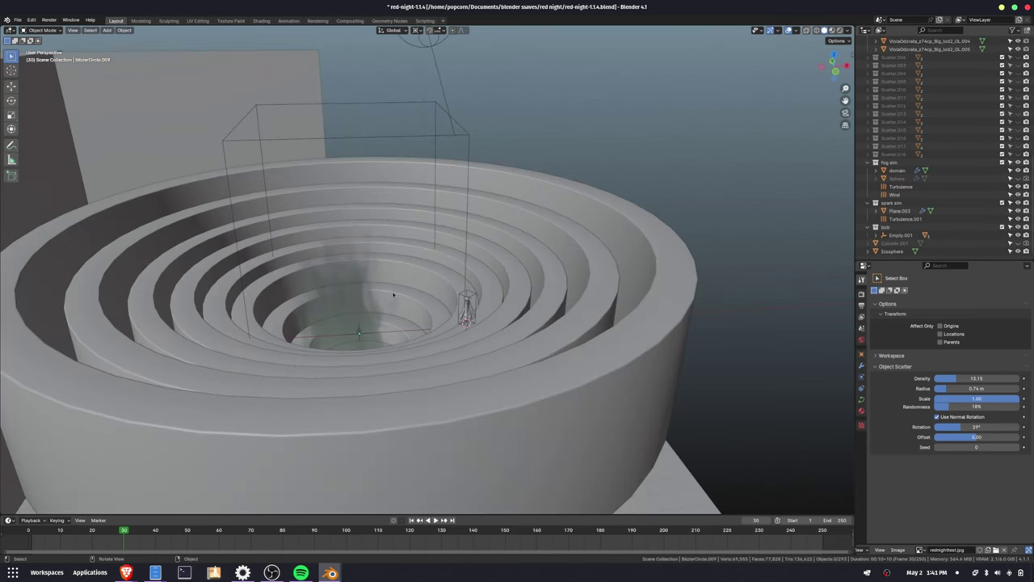
mouse_move(382, 283)
middle_down()
mouse_move(396, 275)
mouse_move(390, 285)
middle_up()
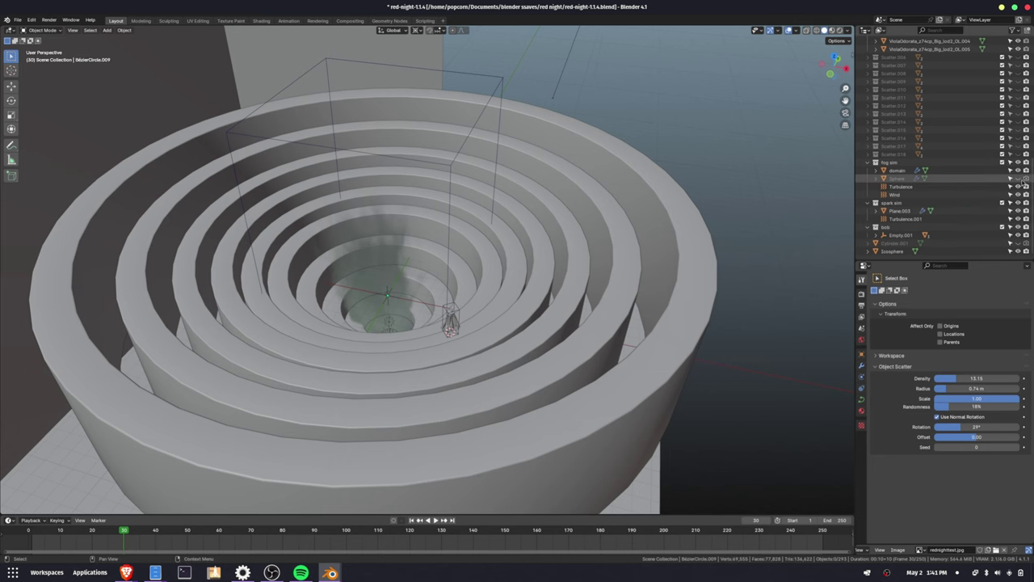
click(1019, 179)
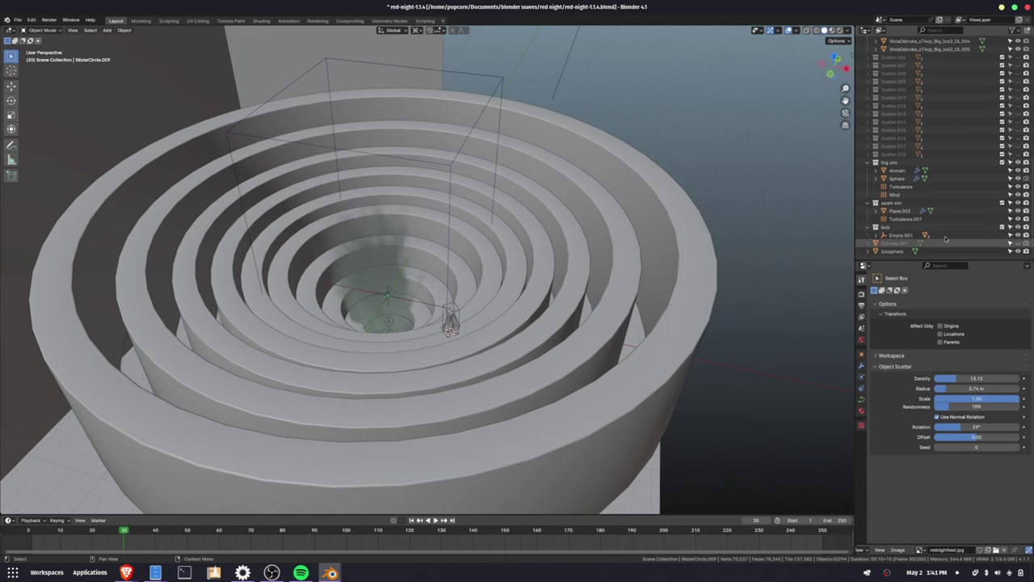
Show the Cube in the main collection briefly and hide it again.
scroll(171, 382, down, 6)
scroll(1007, 196, up, 10)
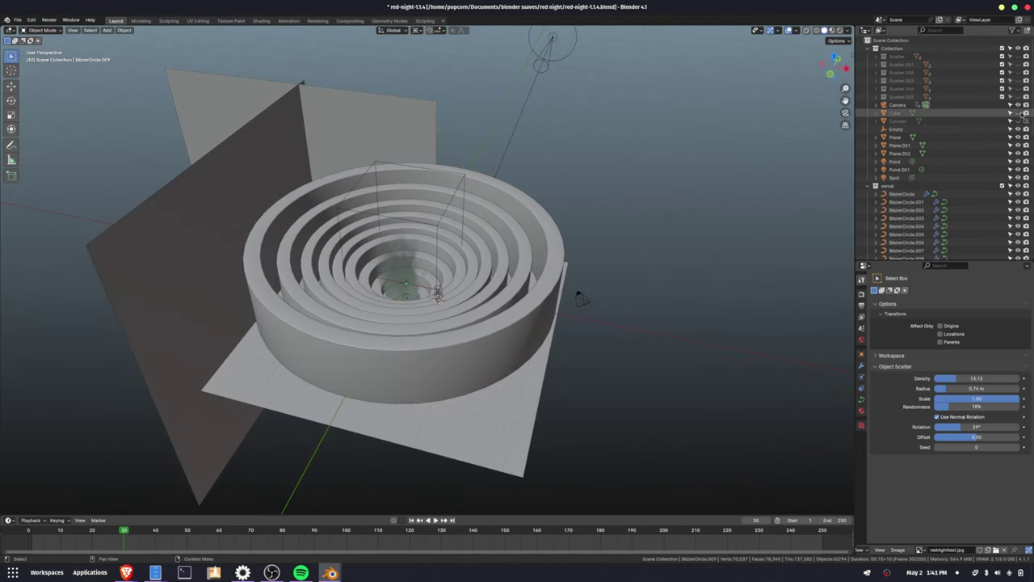
click(1019, 114)
click(1019, 114)
Examine the smoke domain inside the rings from another side and choose a viewport shading mode.
middle_drag(463, 310, 239, 314)
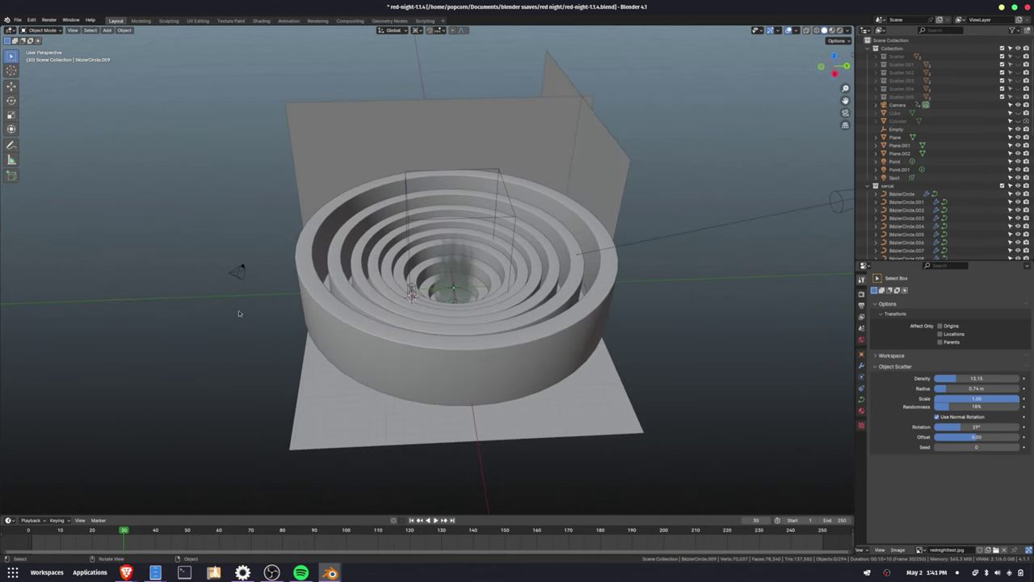
middle_drag(420, 196, 436, 242)
scroll(437, 243, up, 5)
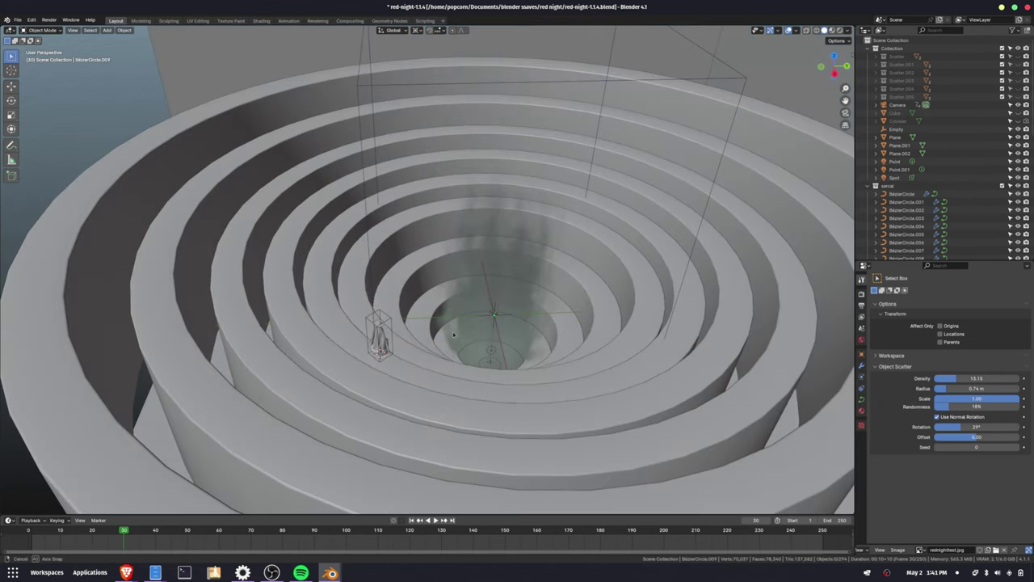
mouse_move(469, 324)
middle_down()
mouse_move(485, 336)
mouse_move(517, 291)
middle_up()
key(z)
click(522, 281)
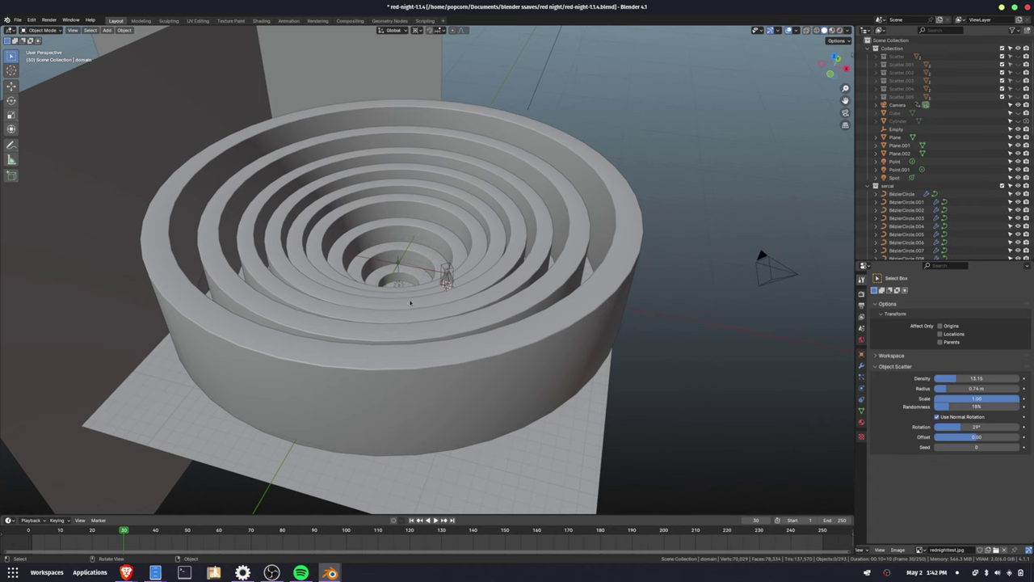
middle_drag(410, 302, 149, 74)
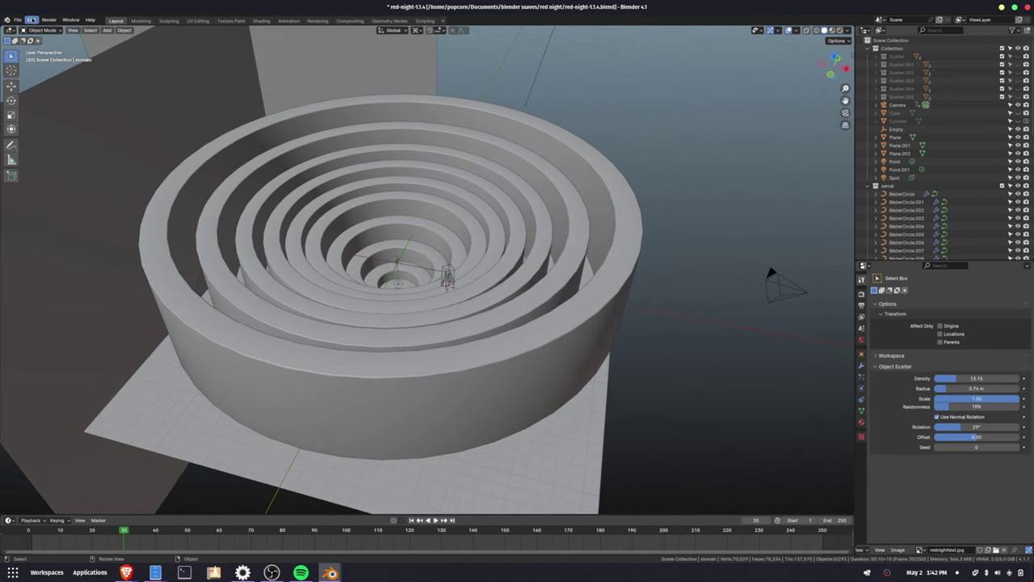
middle_drag(358, 411, 531, 318)
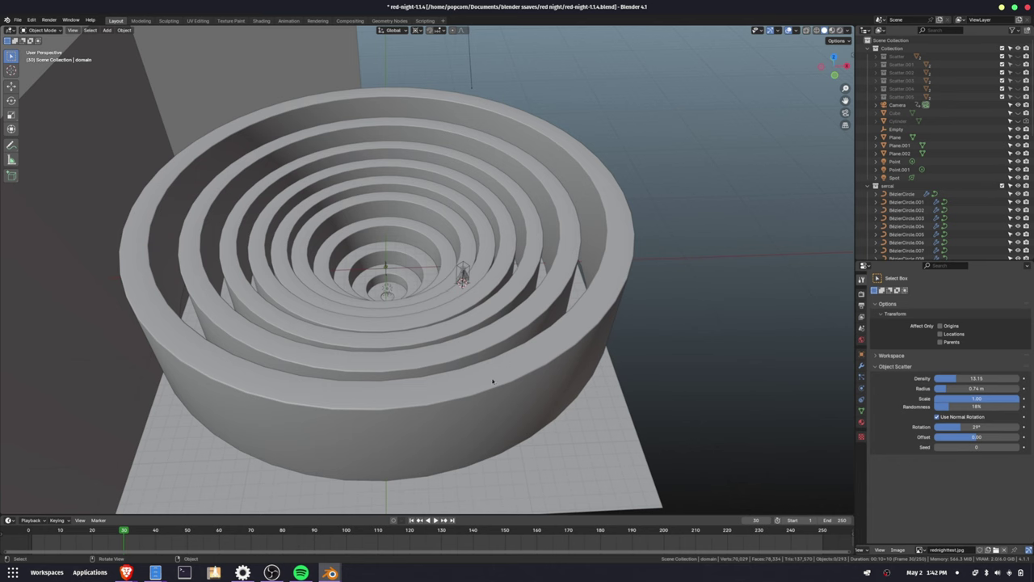
scroll(410, 307, up, 6)
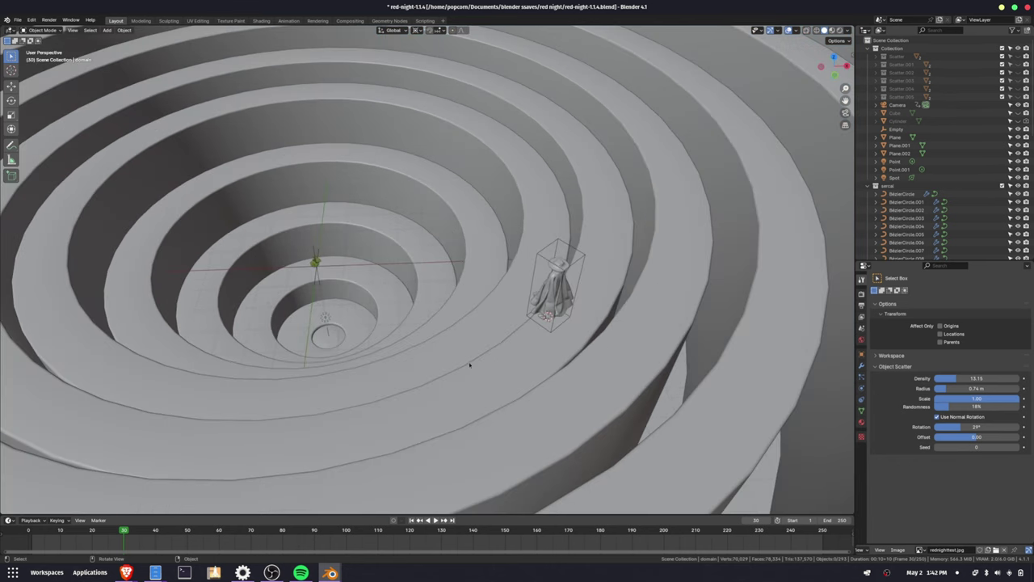
scroll(470, 365, down, 5)
middle_drag(560, 348, 542, 342)
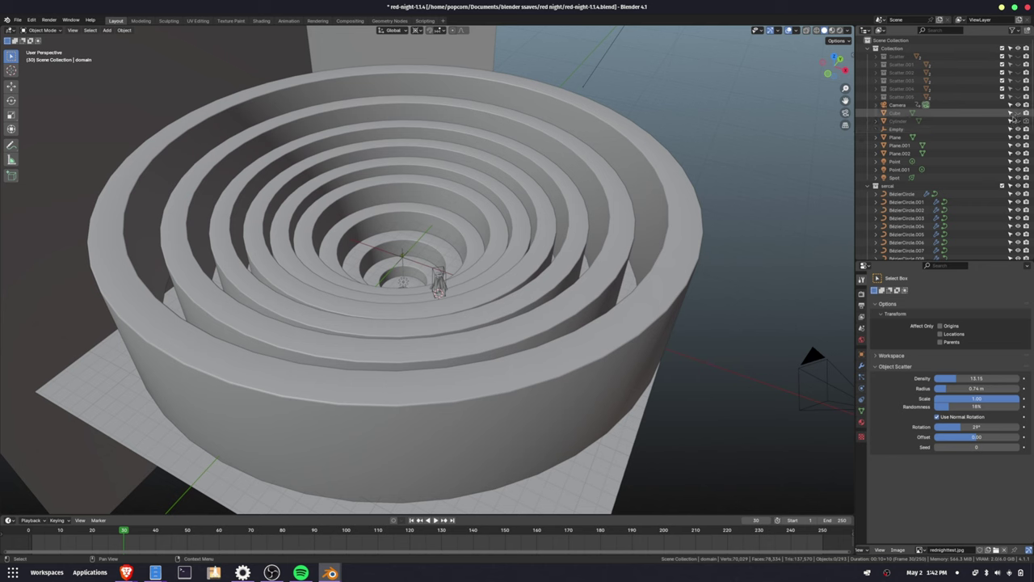
Show and select the fog sim domain, and play back its smoke simulation, stopping and returning to the first frame.
scroll(1009, 117, down, 8)
click(897, 170)
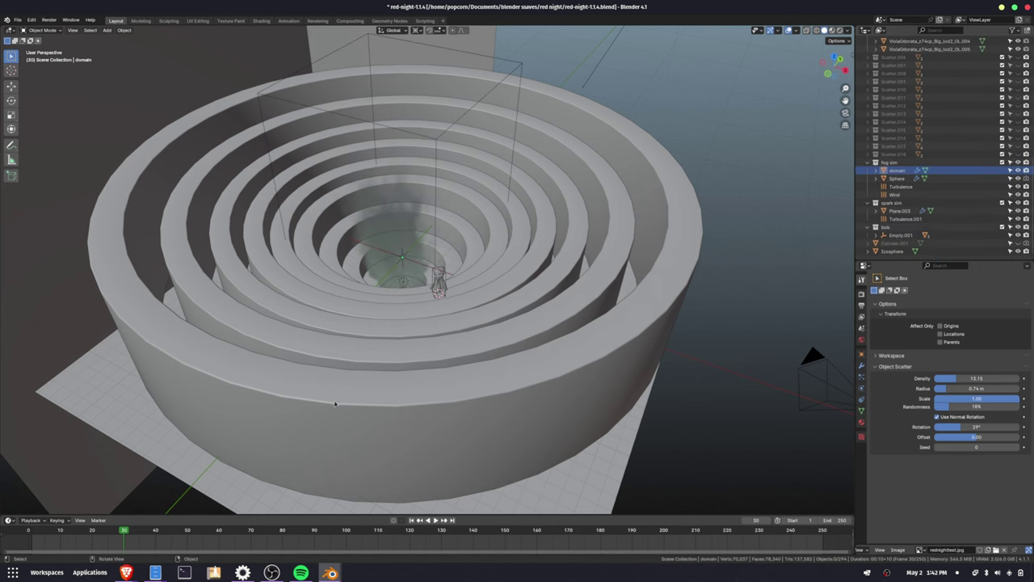
key(space)
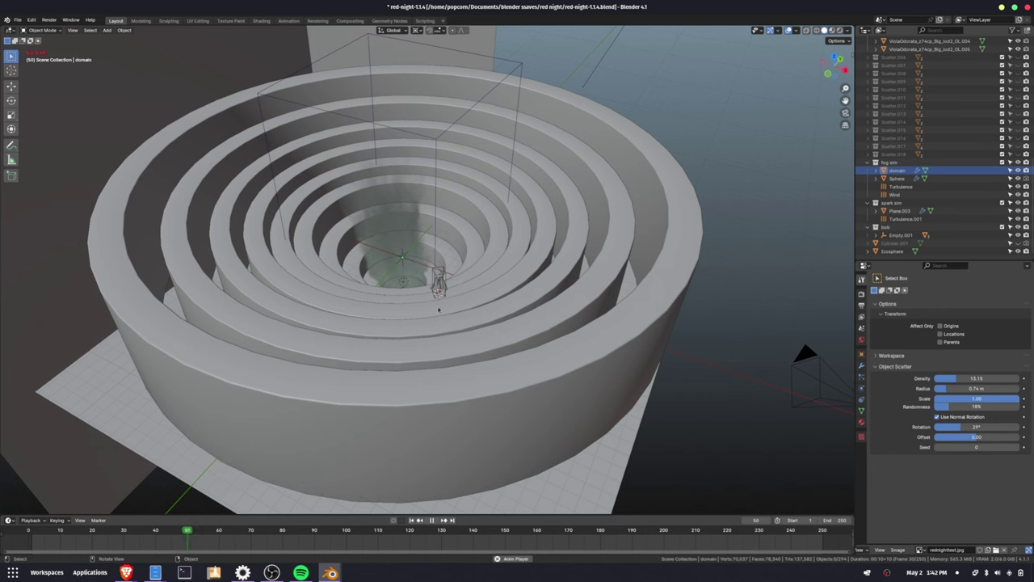
middle_drag(439, 309, 411, 262)
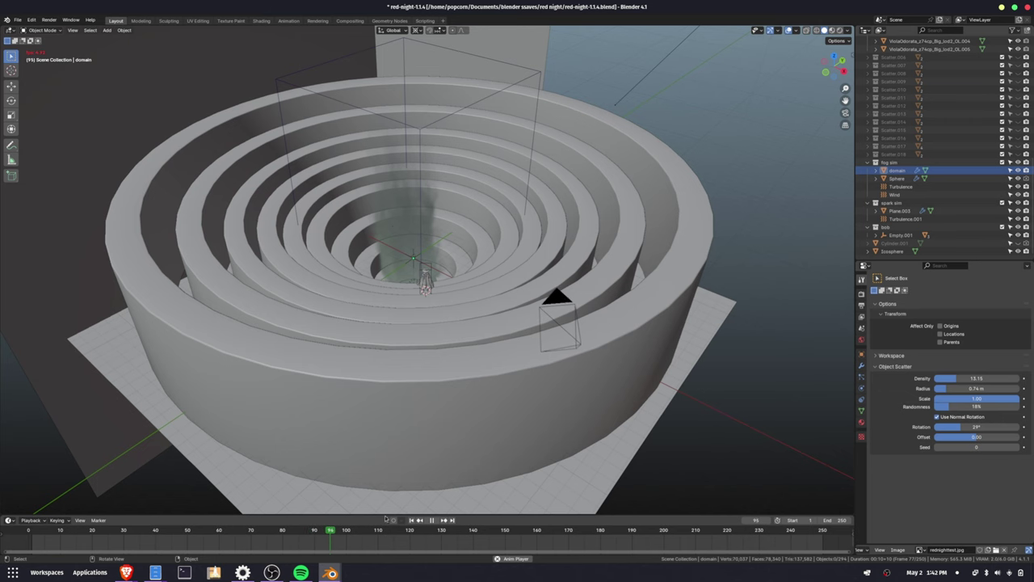
key(space)
click(412, 519)
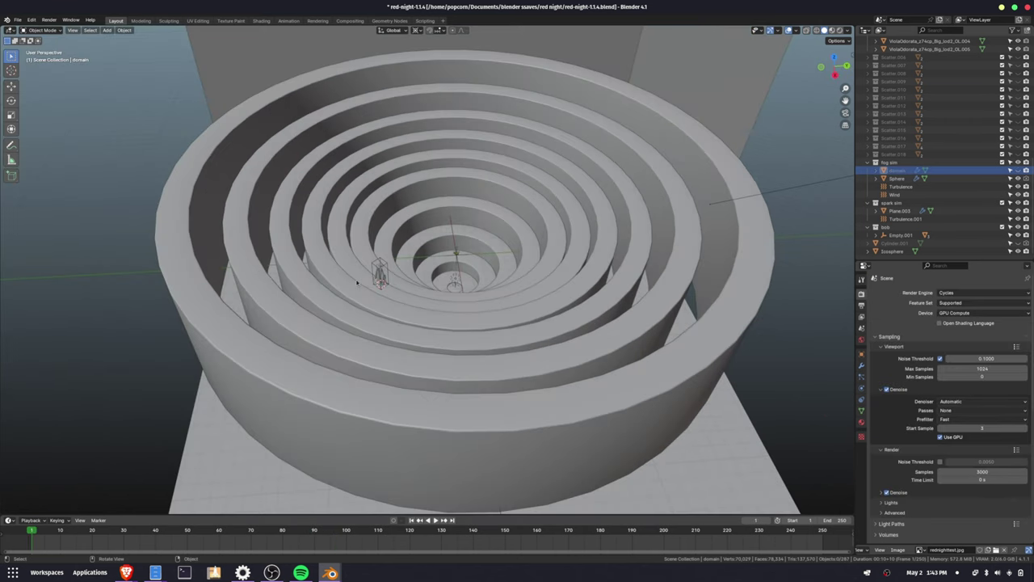
middle_drag(357, 282, 408, 273)
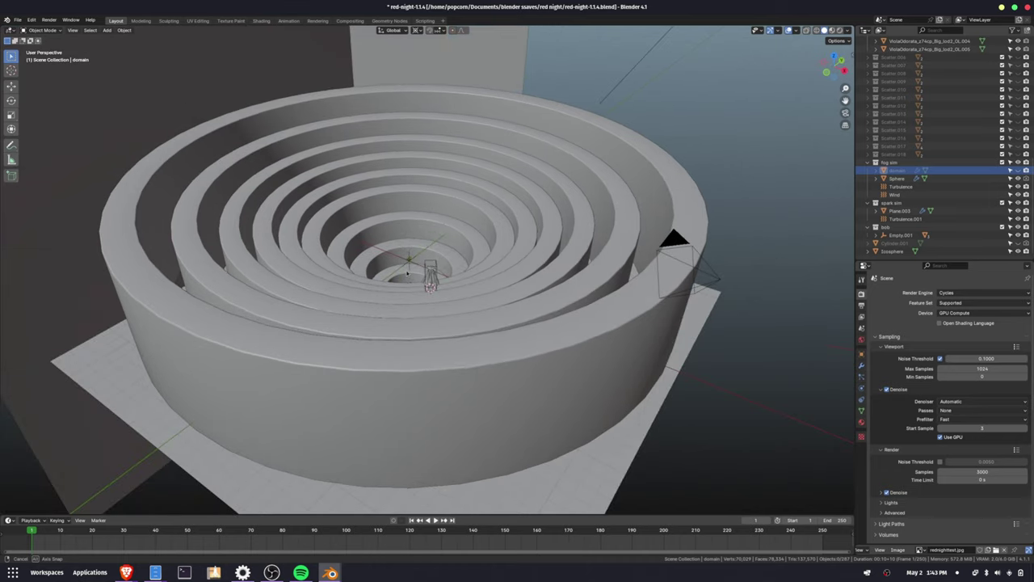